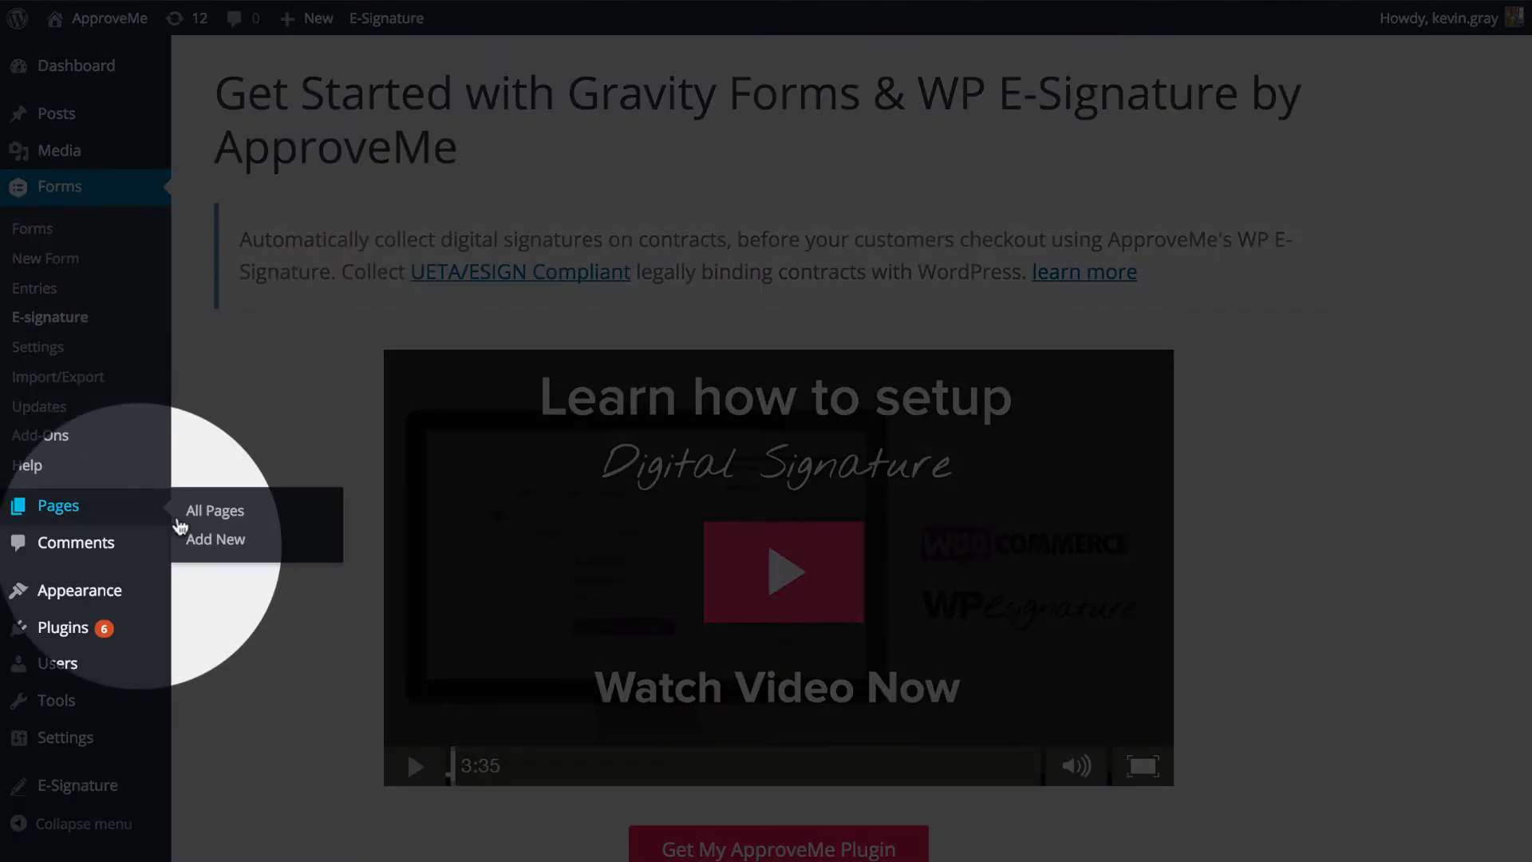
Publish a blank Terms of Service page, then begin a new e-signature document.
click(215, 539)
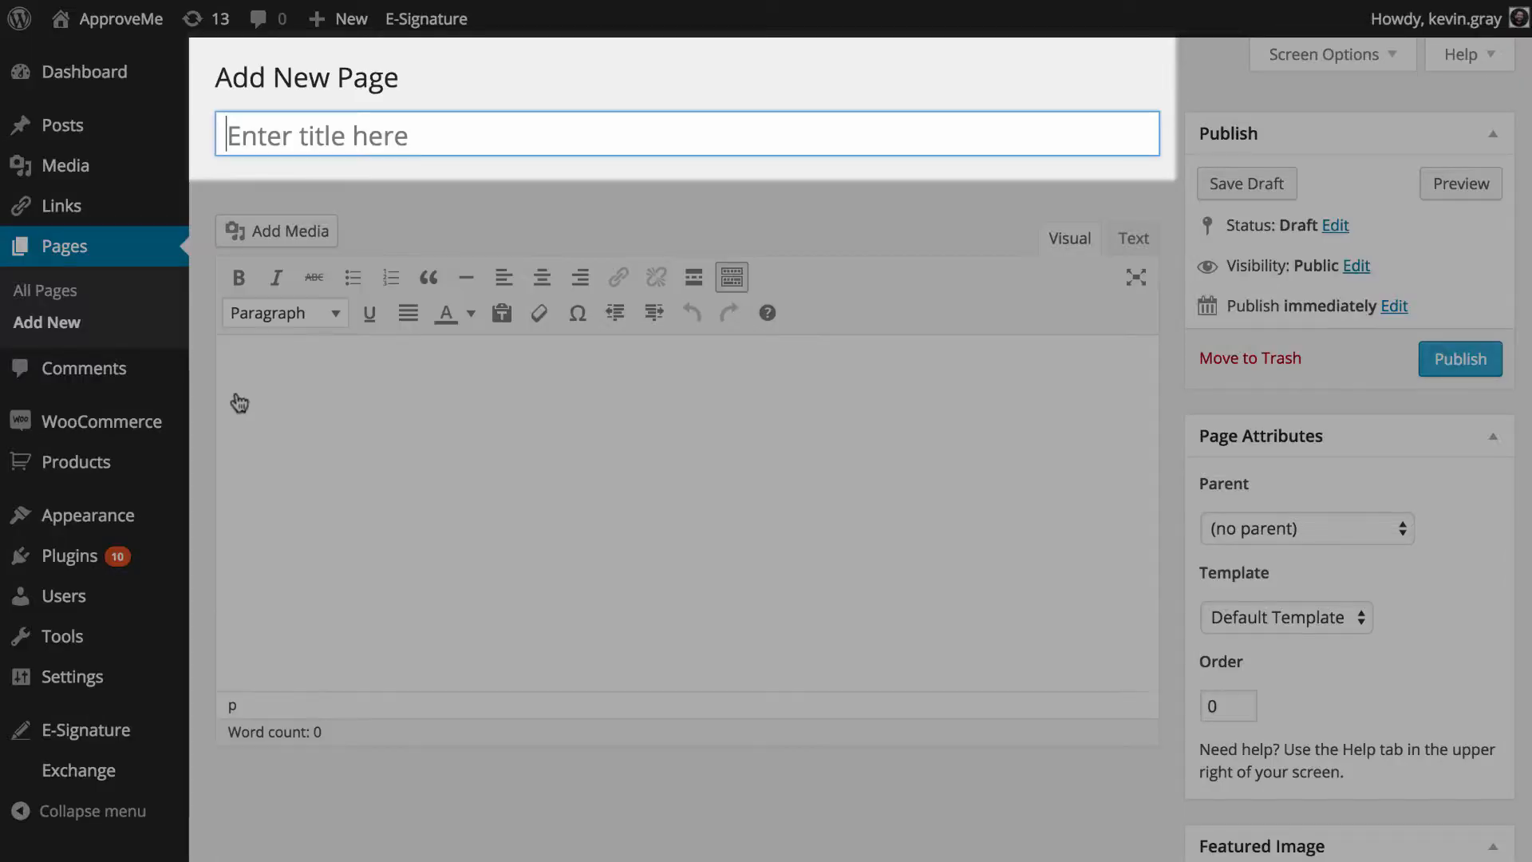
text(Terms of Service)
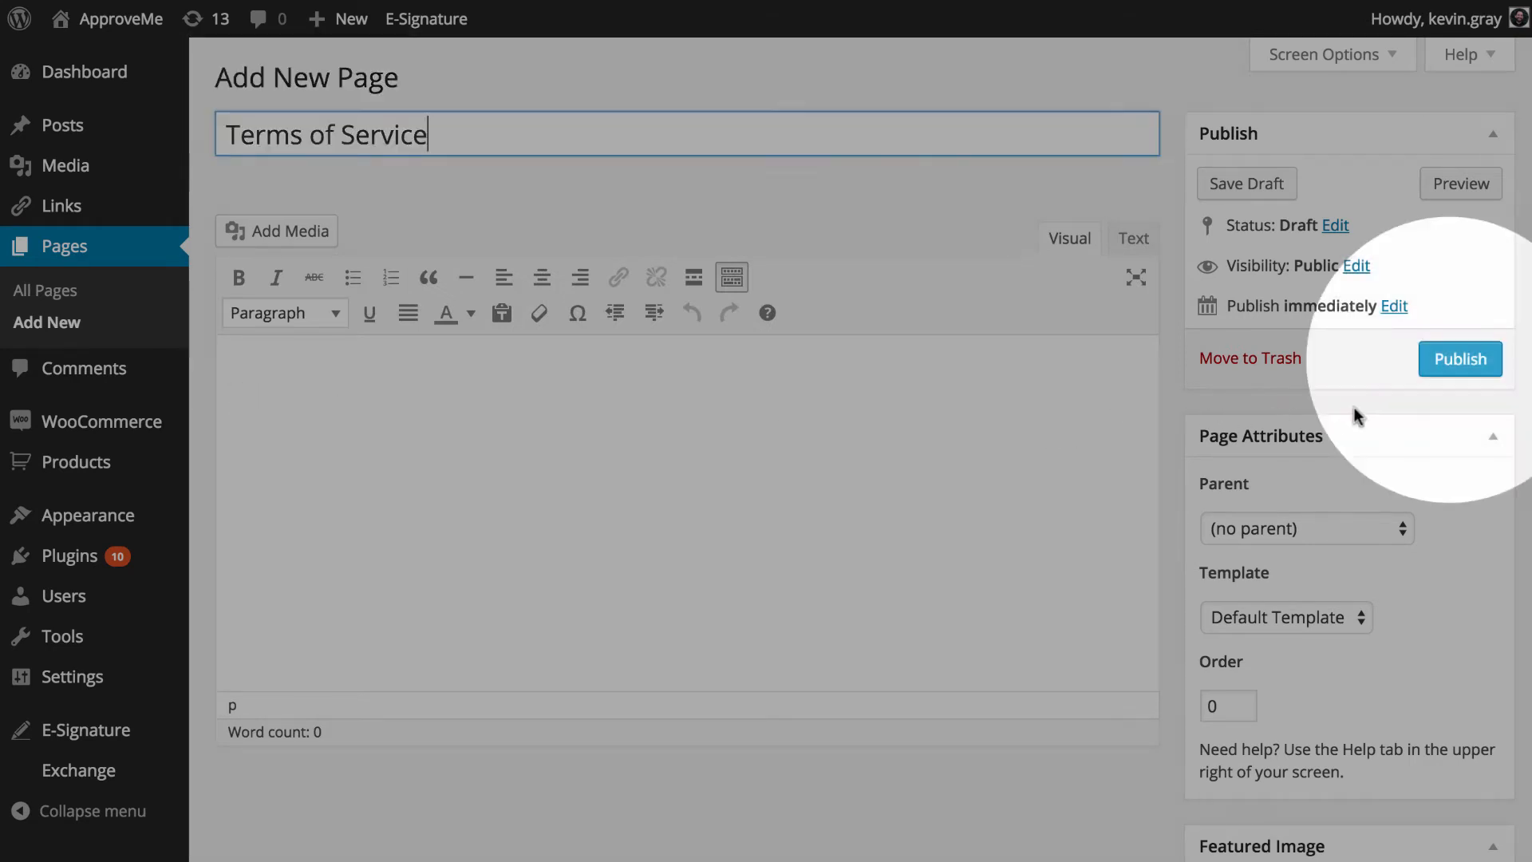
click(1461, 358)
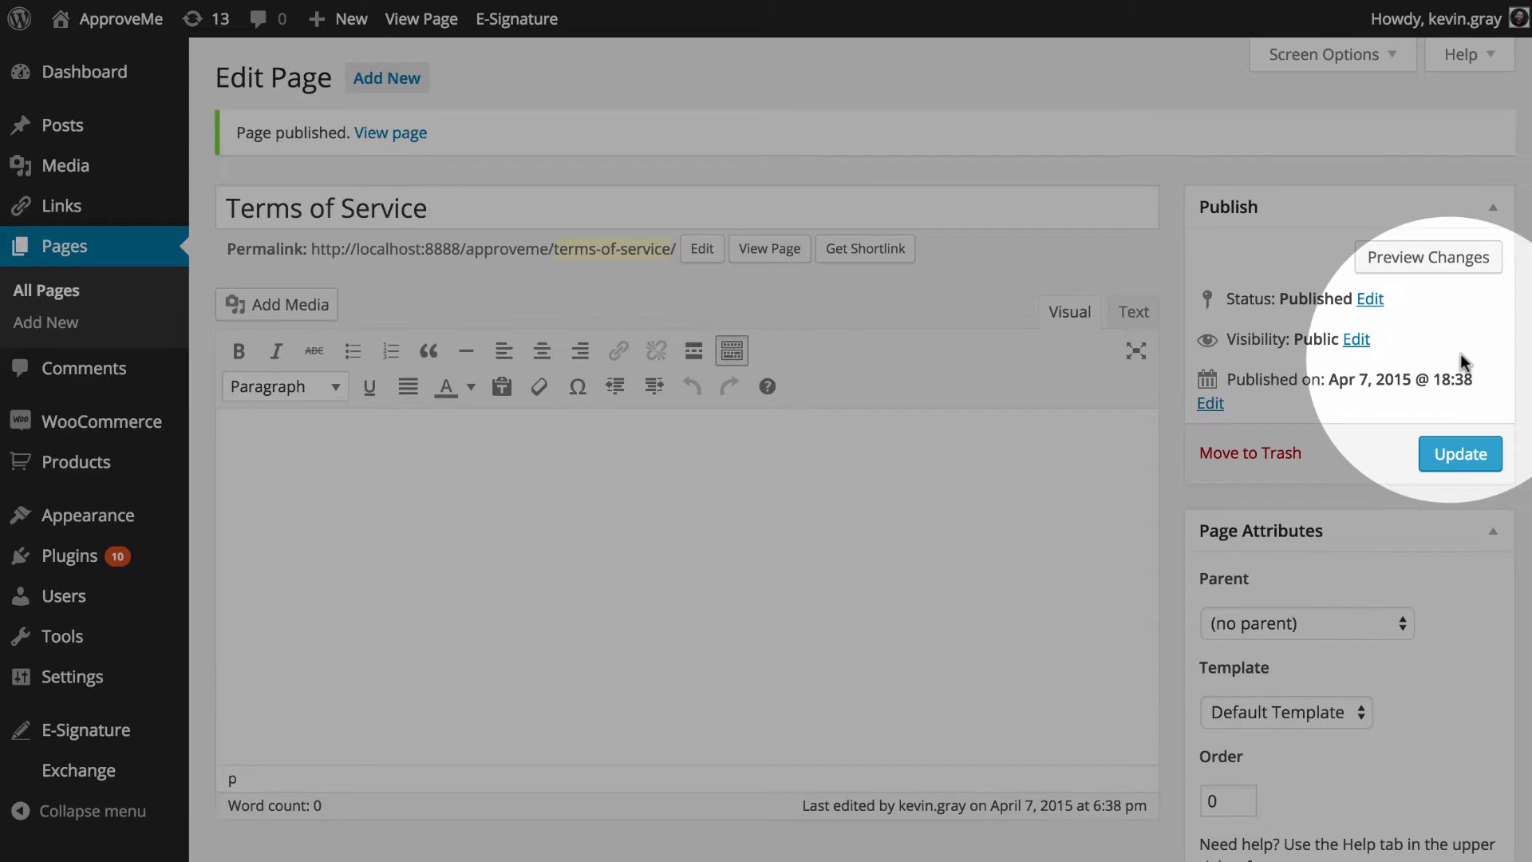
mouse_move(516, 19)
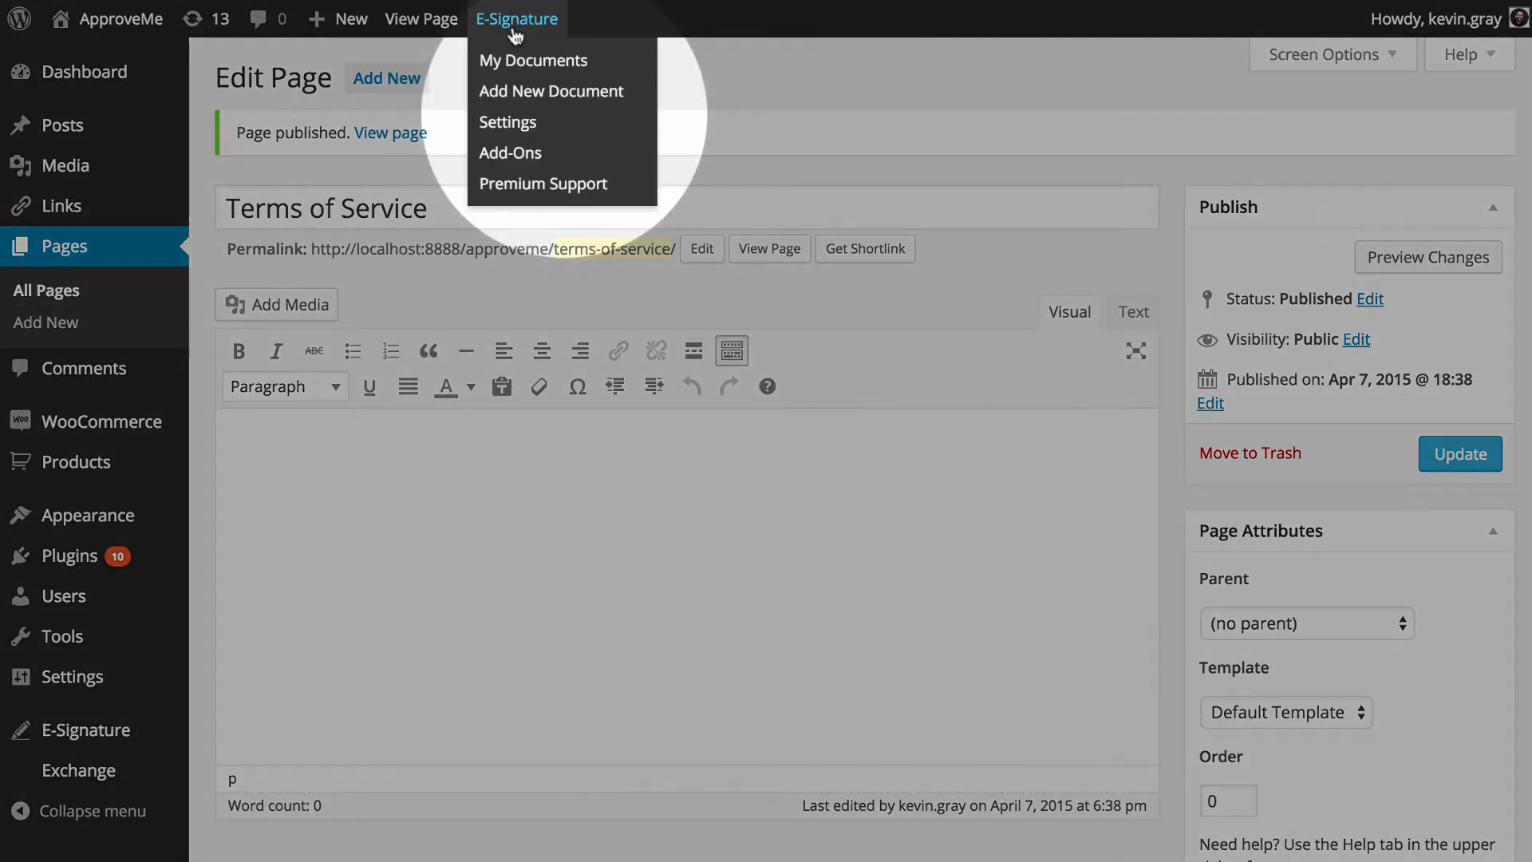
click(517, 93)
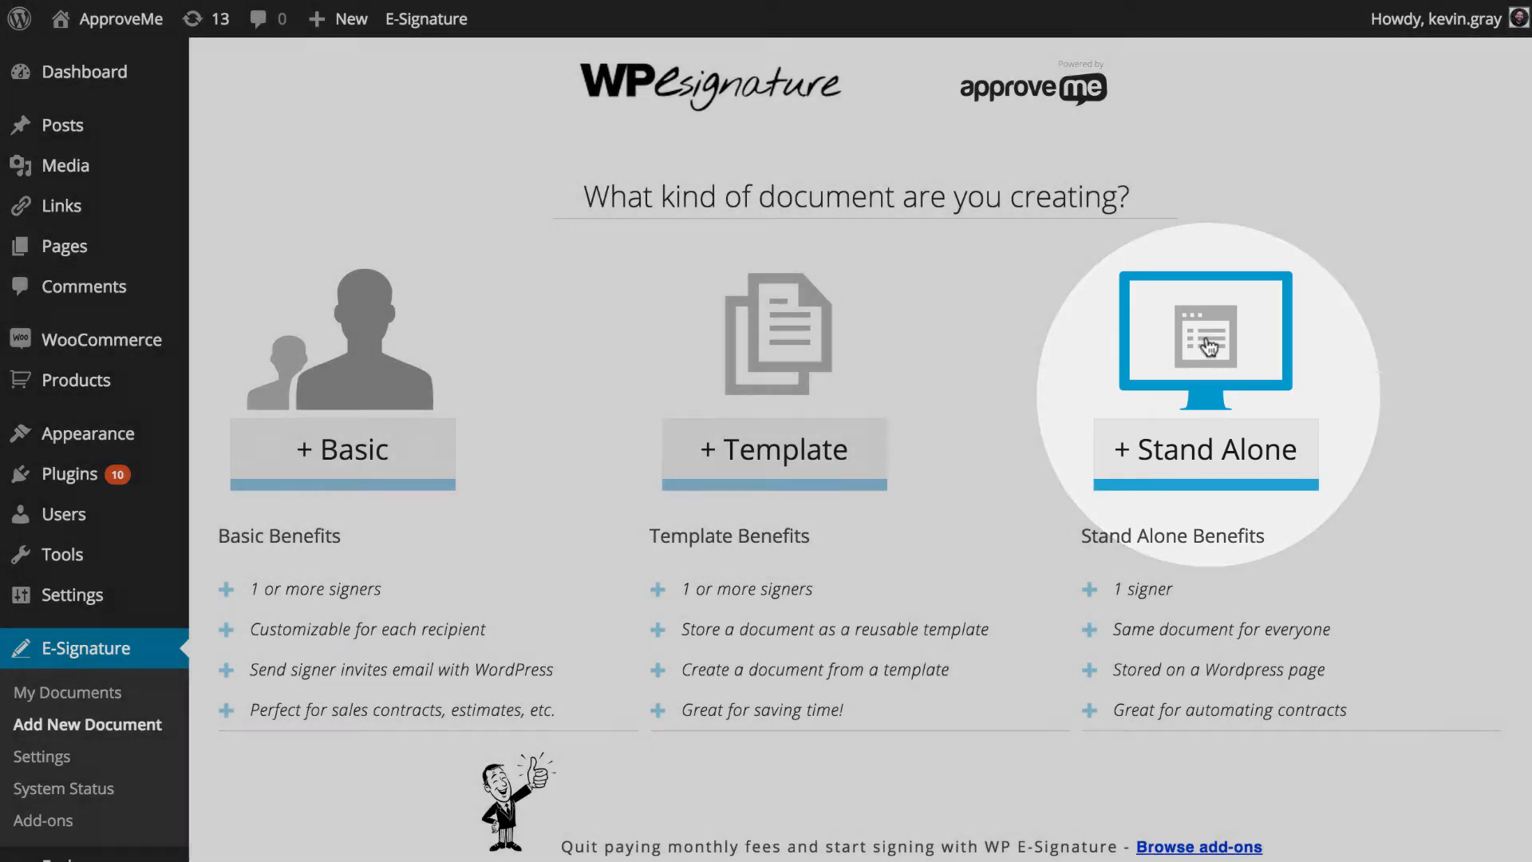
Make the document Stand Alone and paste the Web Design Proposal contract terms into its body.
click(1209, 346)
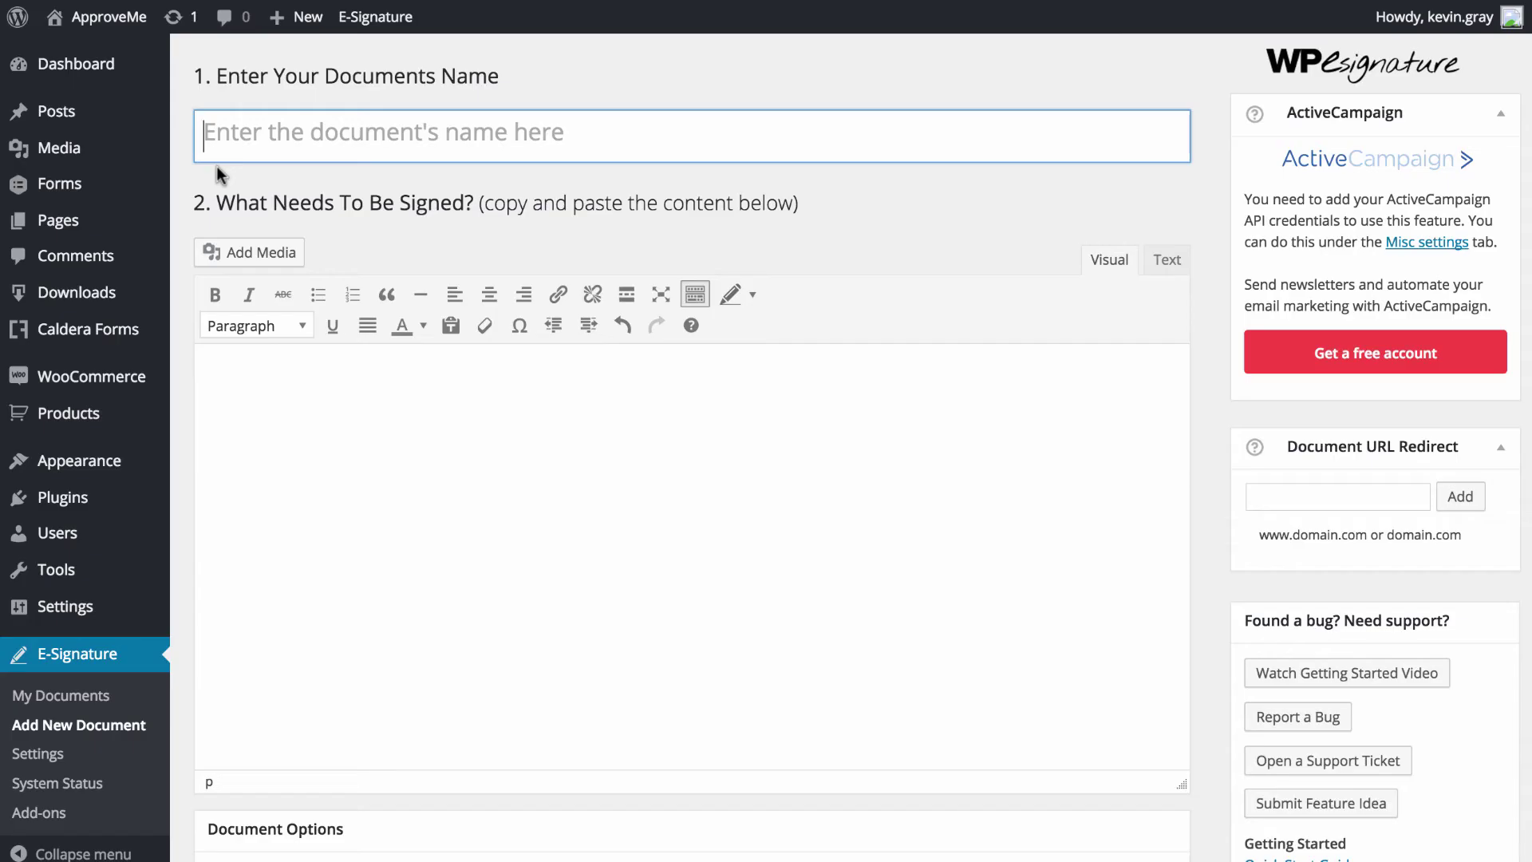
text(Web Design Proposal)
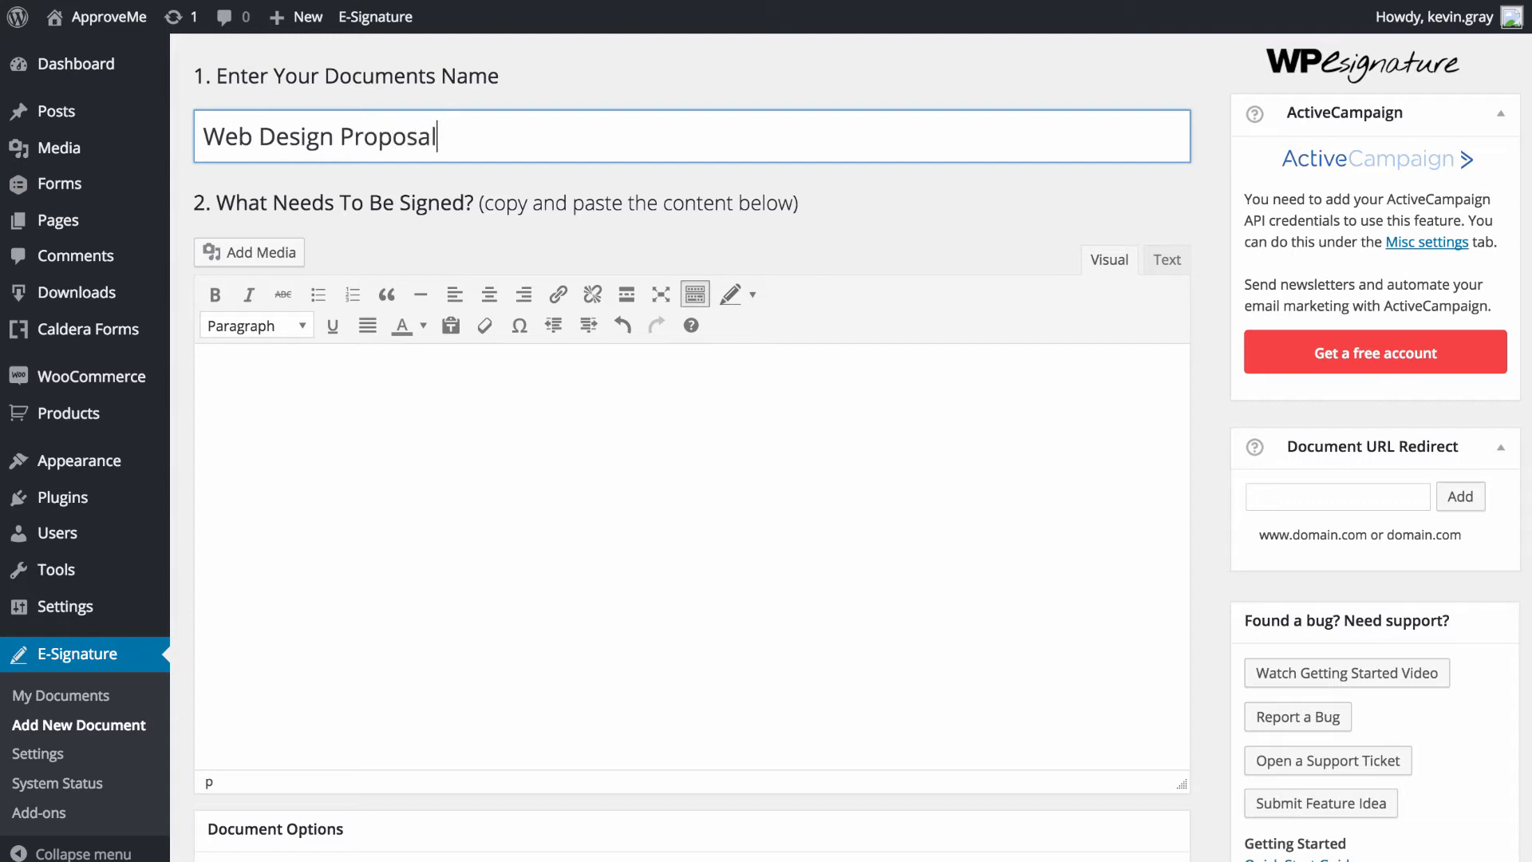
click(215, 374)
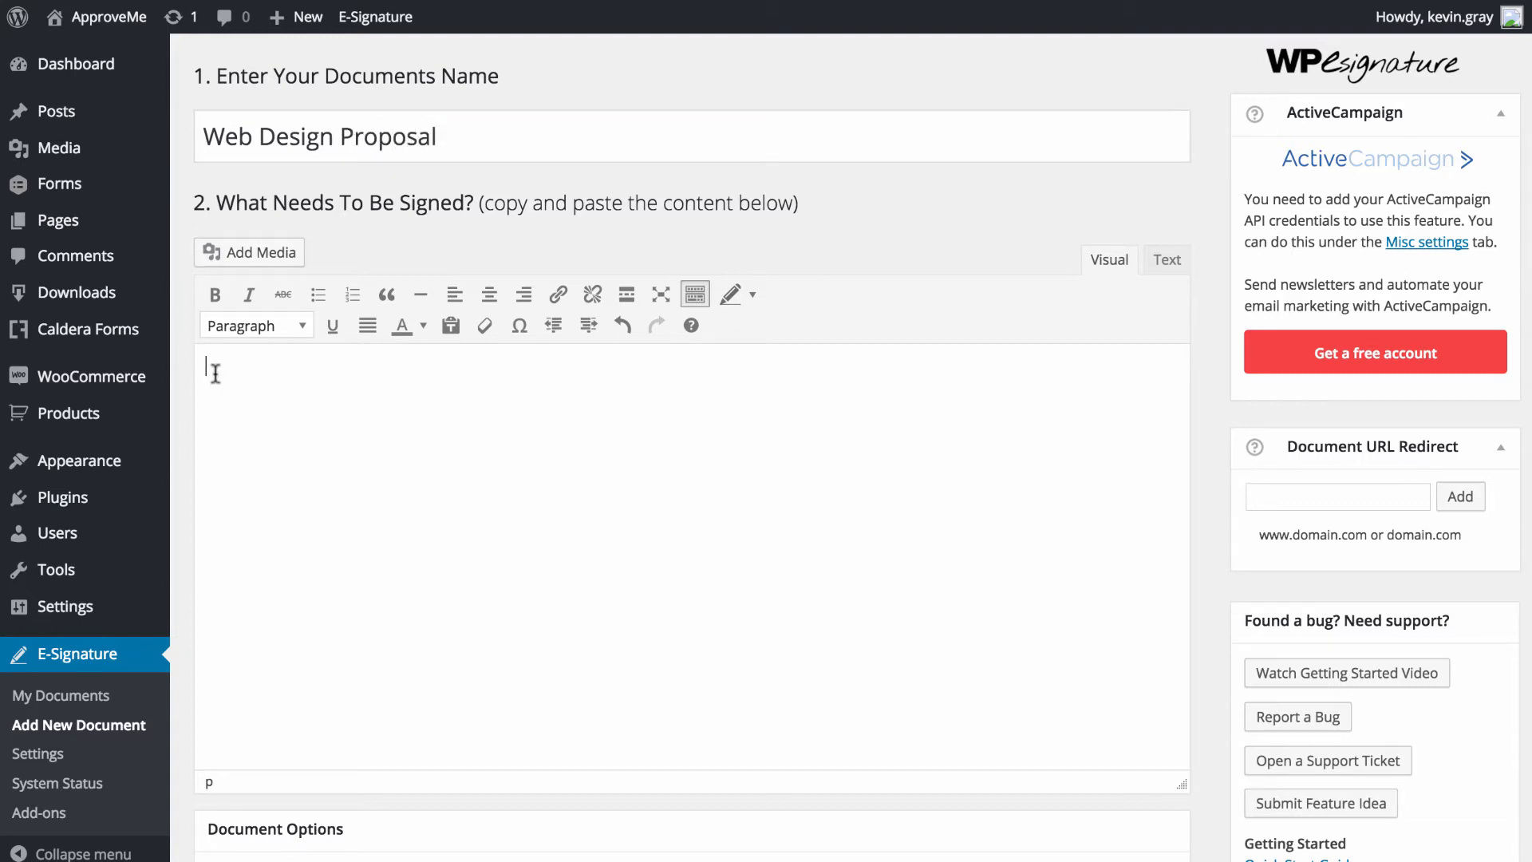
key(ctrl+v)
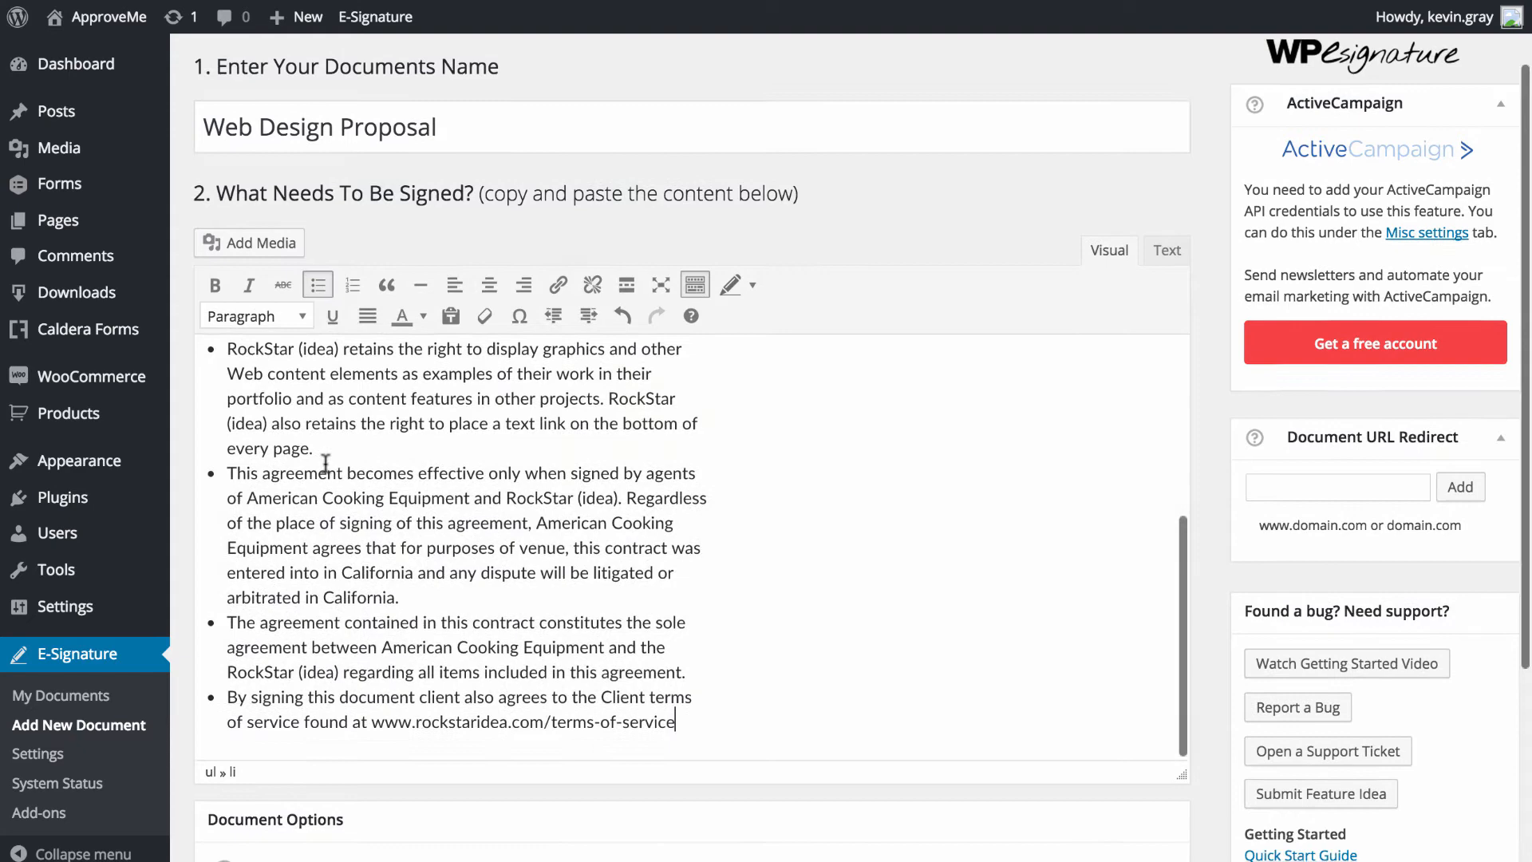
scroll(323, 465, down, 2)
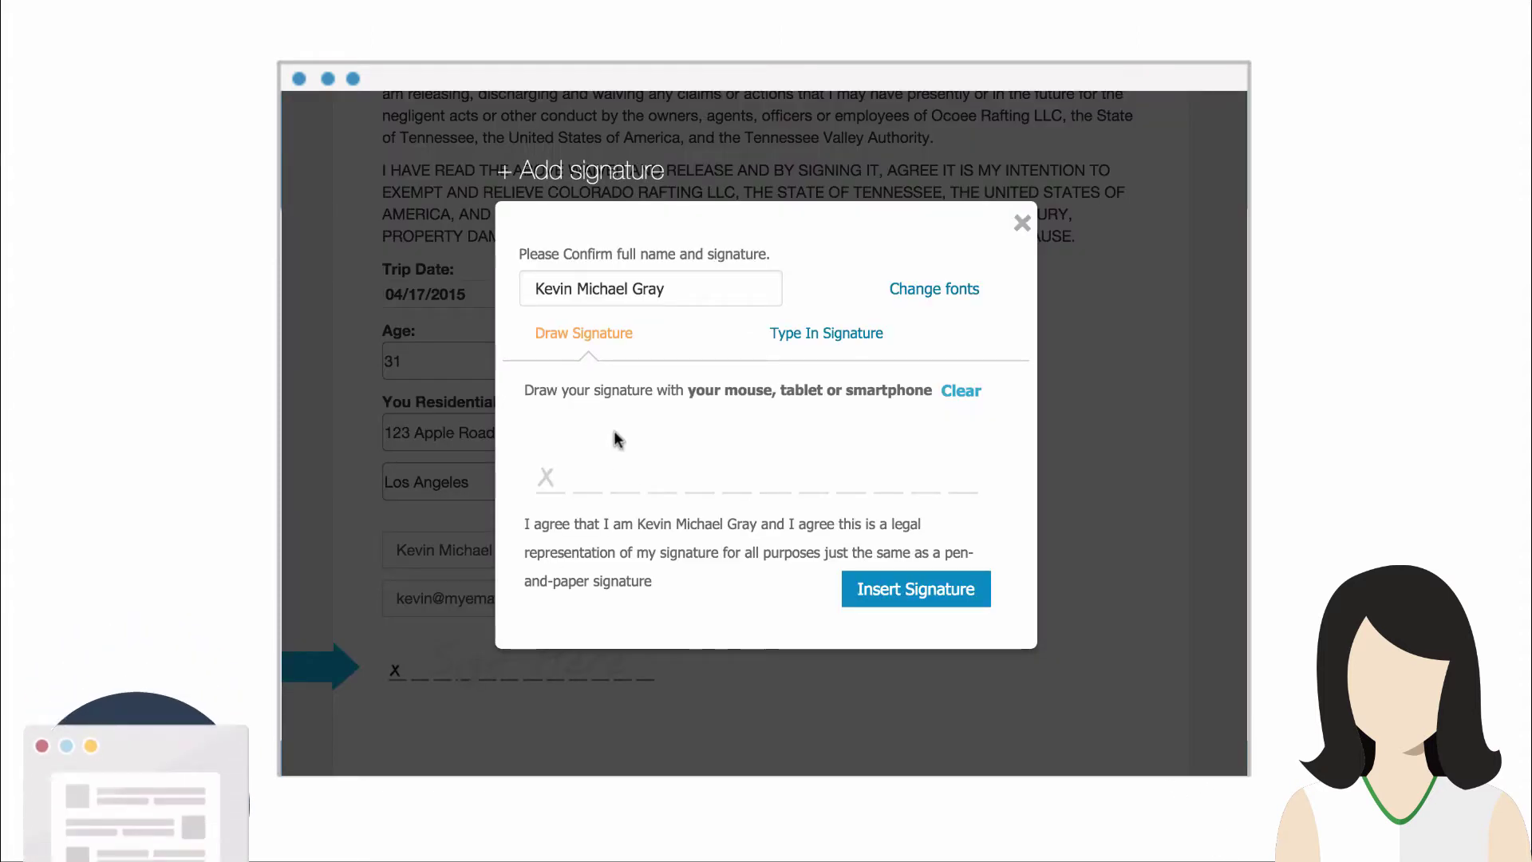
drag(583, 418, 563, 497)
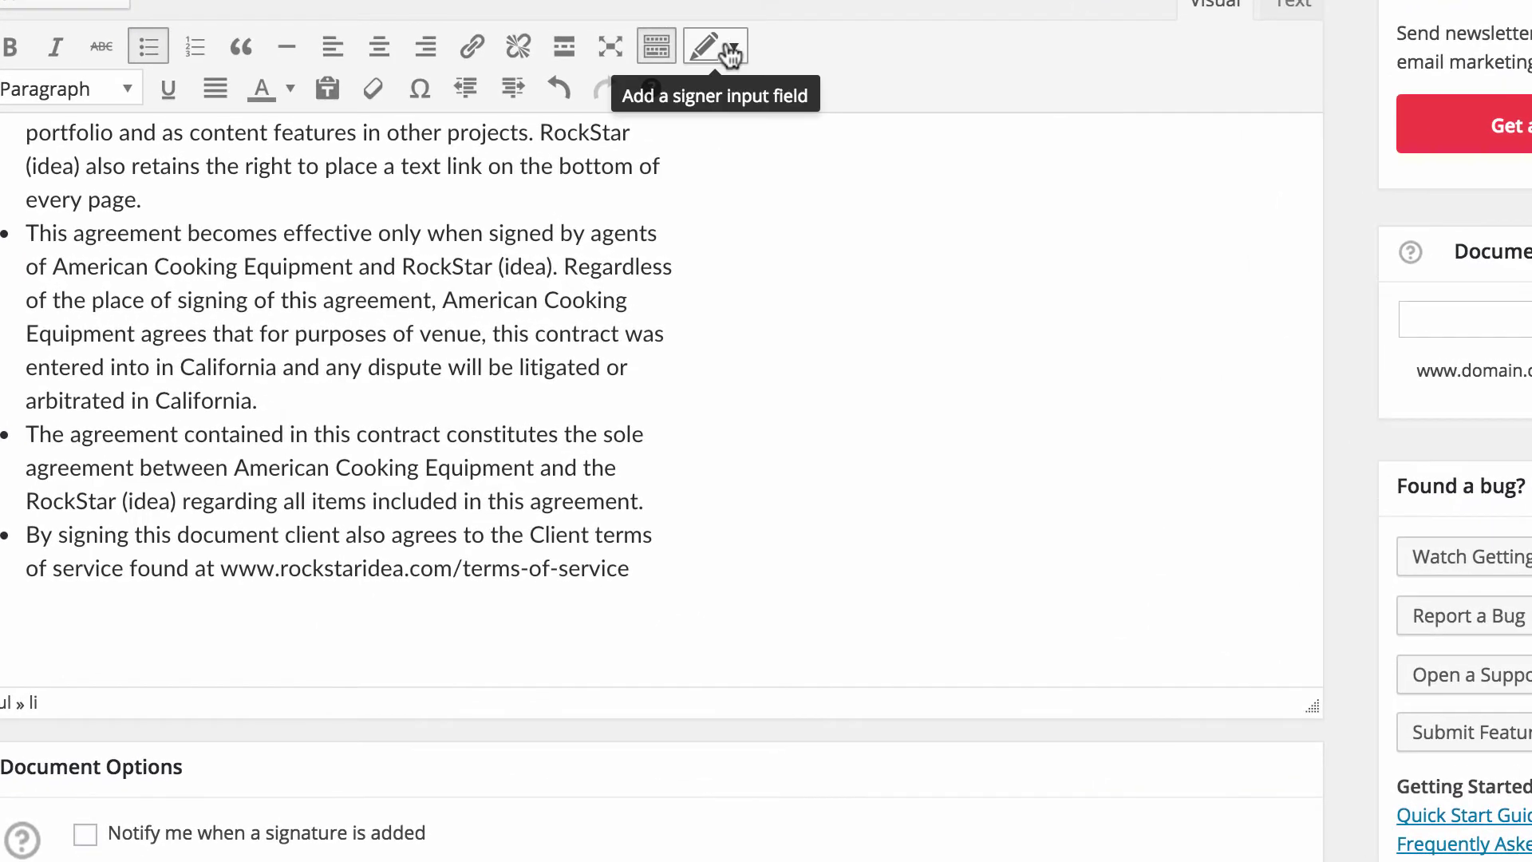
Insert the Web Project Request Form's Describe Your Project field shortcode via Ninja Forms Data.
click(730, 49)
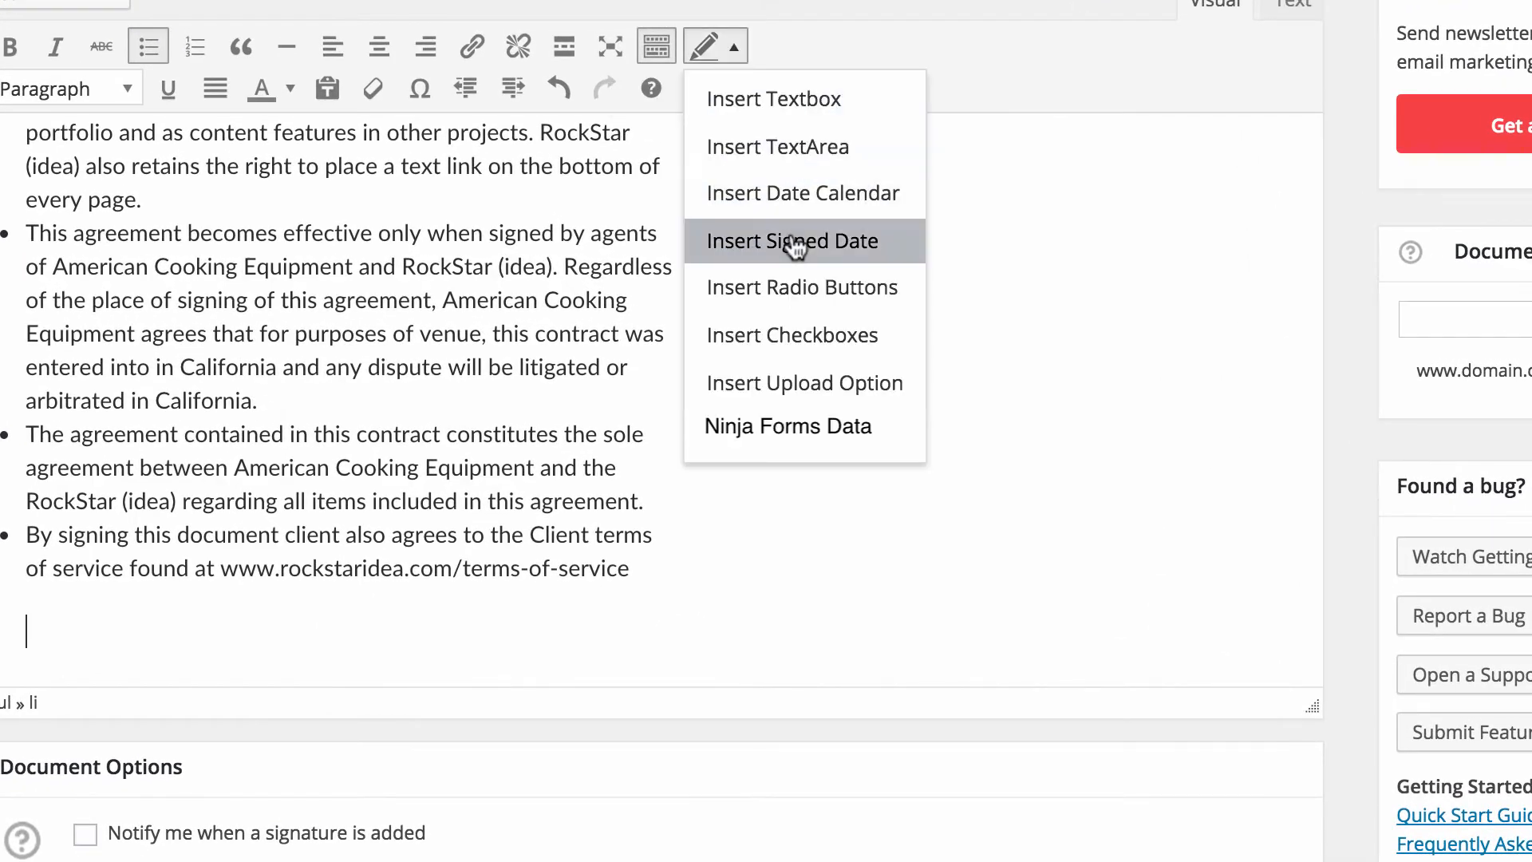
click(788, 426)
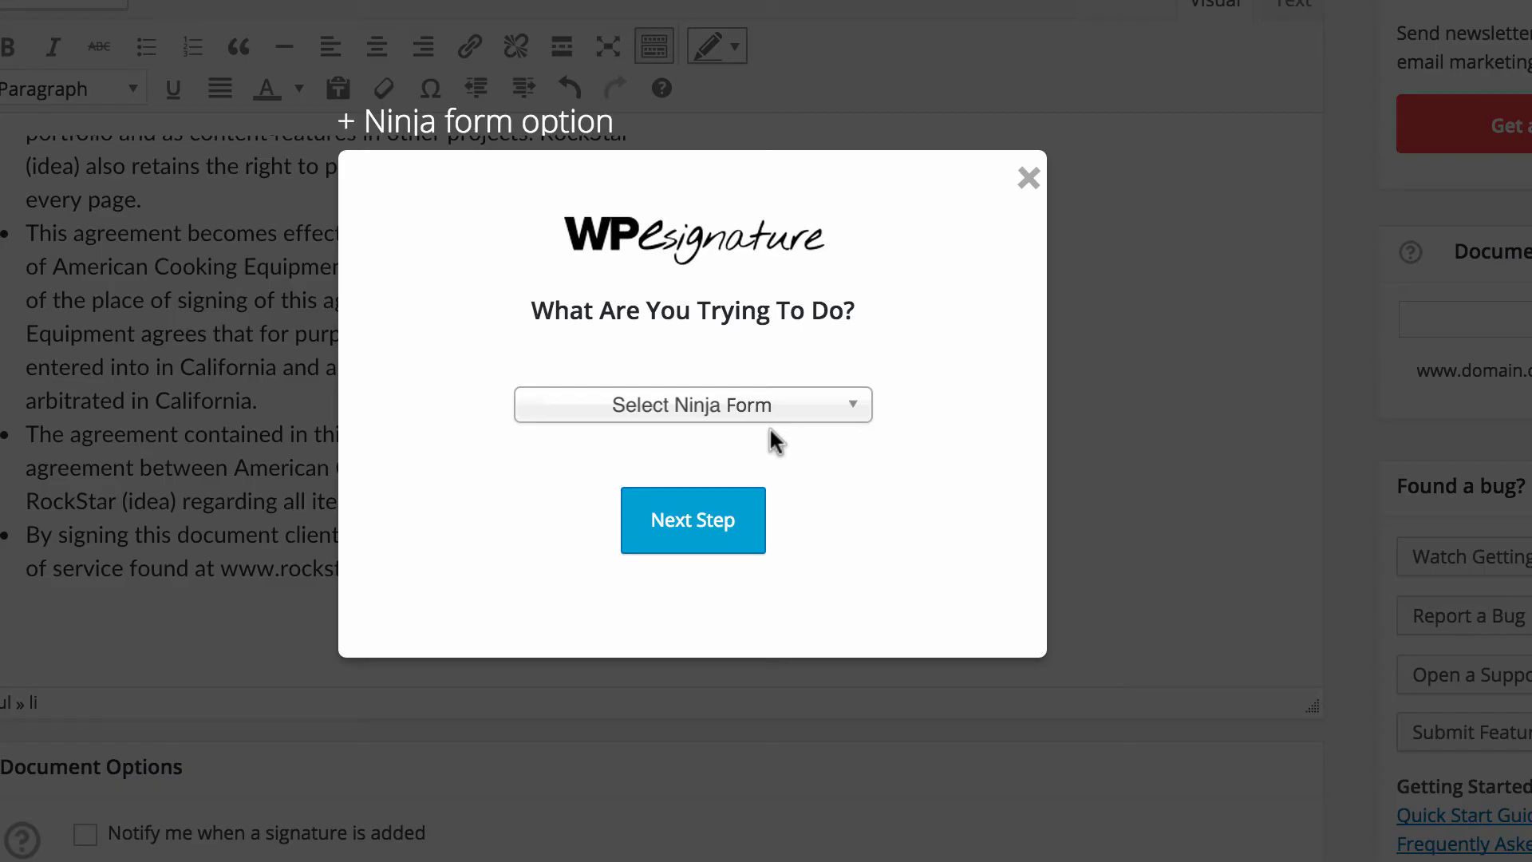
click(766, 408)
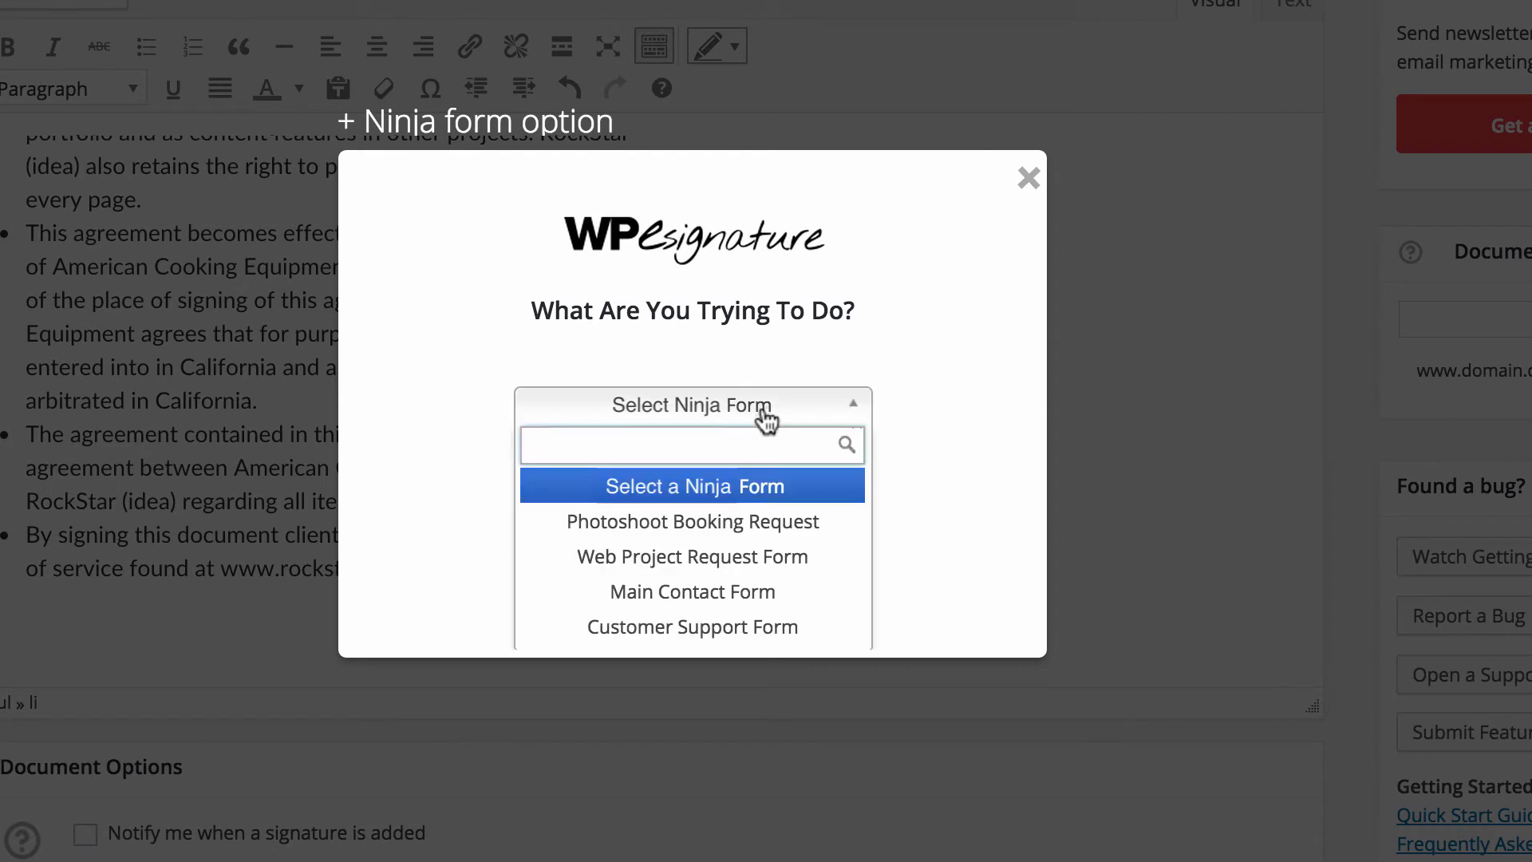
click(742, 556)
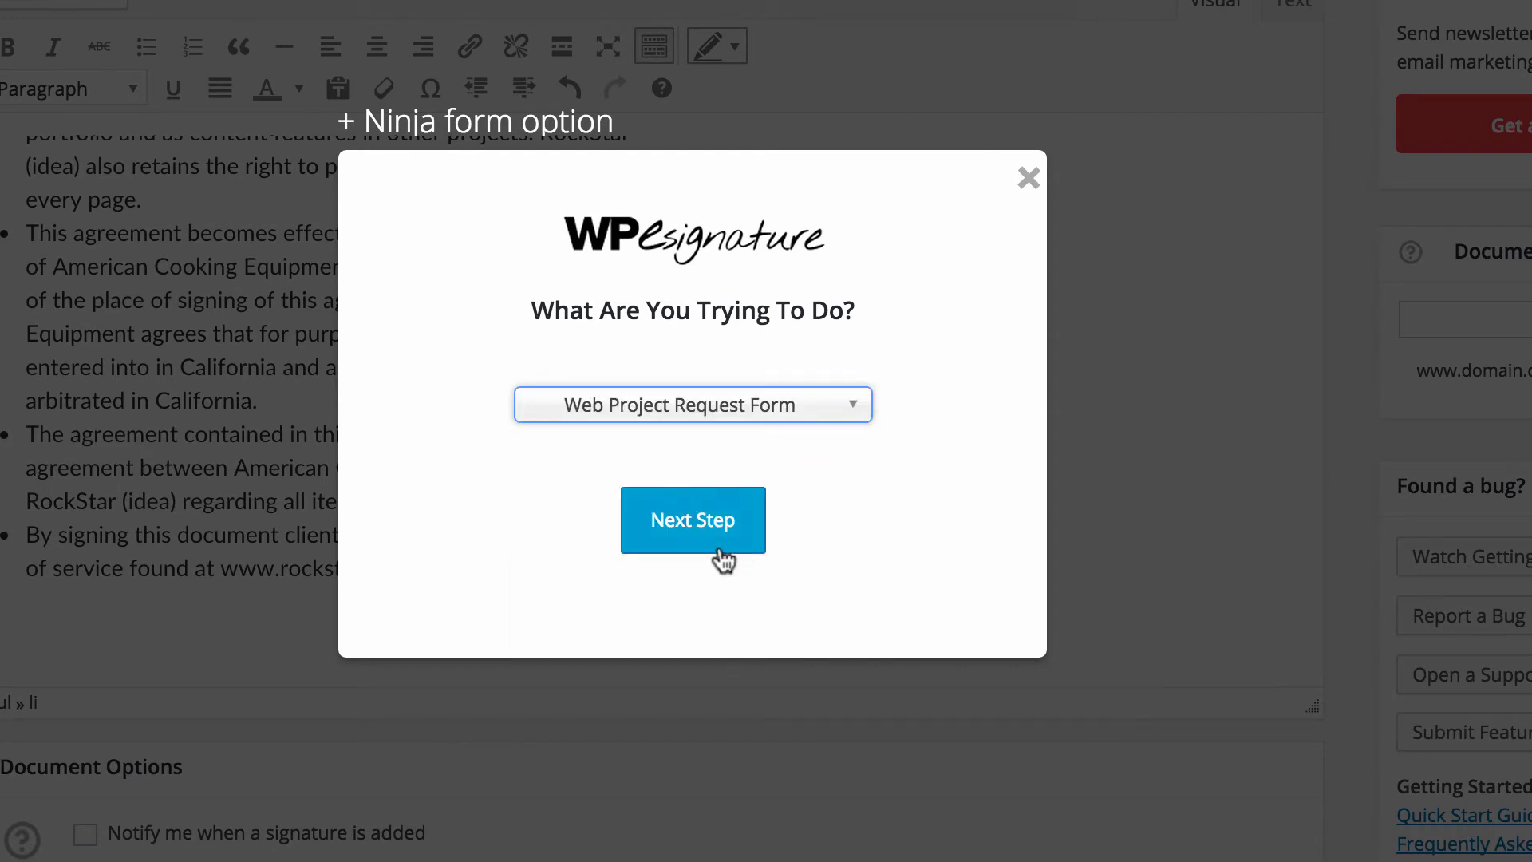
click(700, 527)
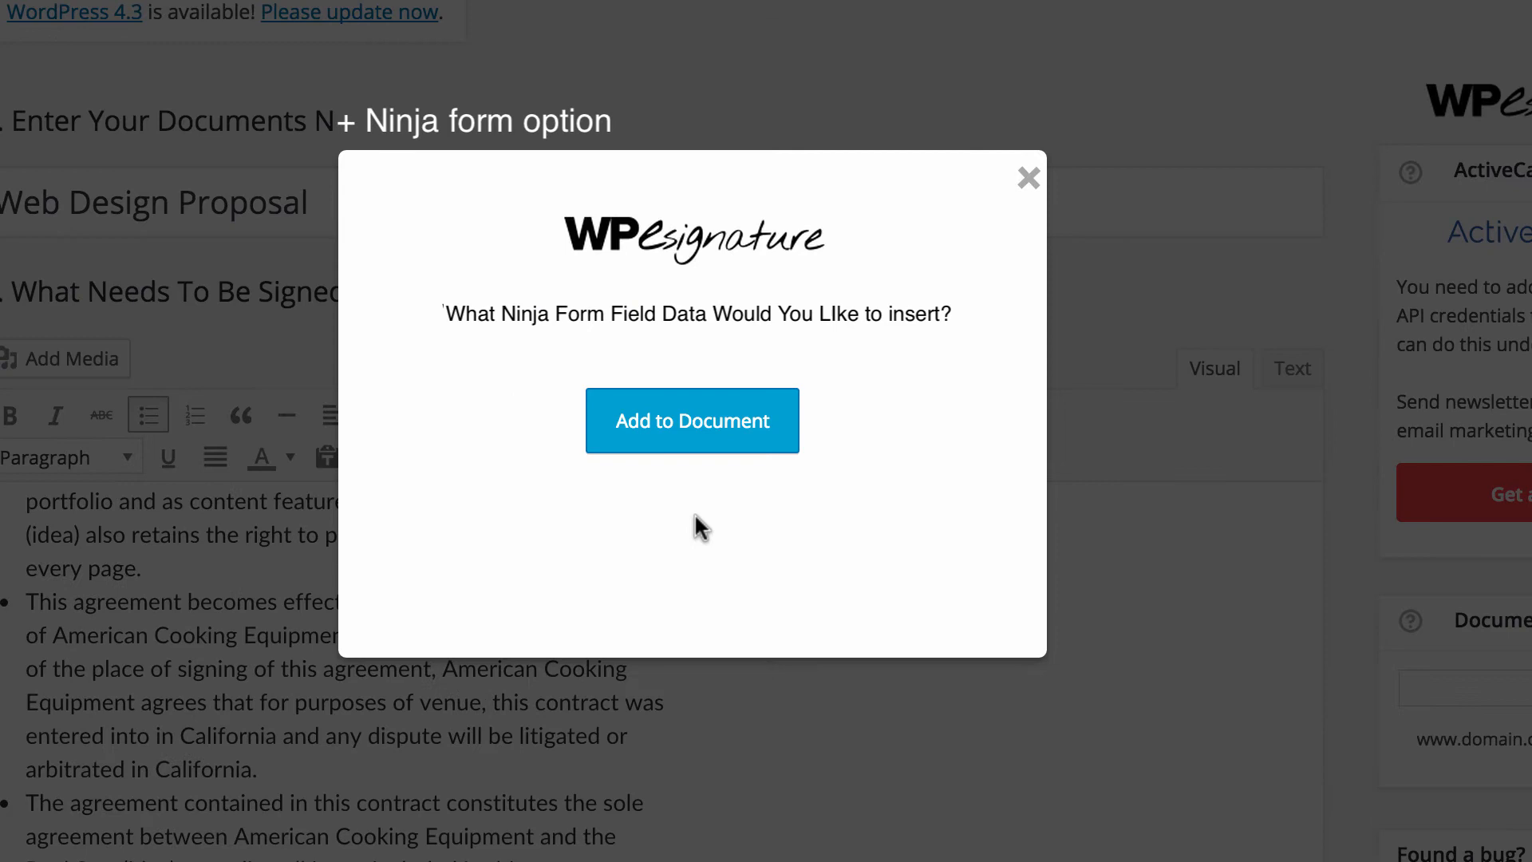
click(686, 379)
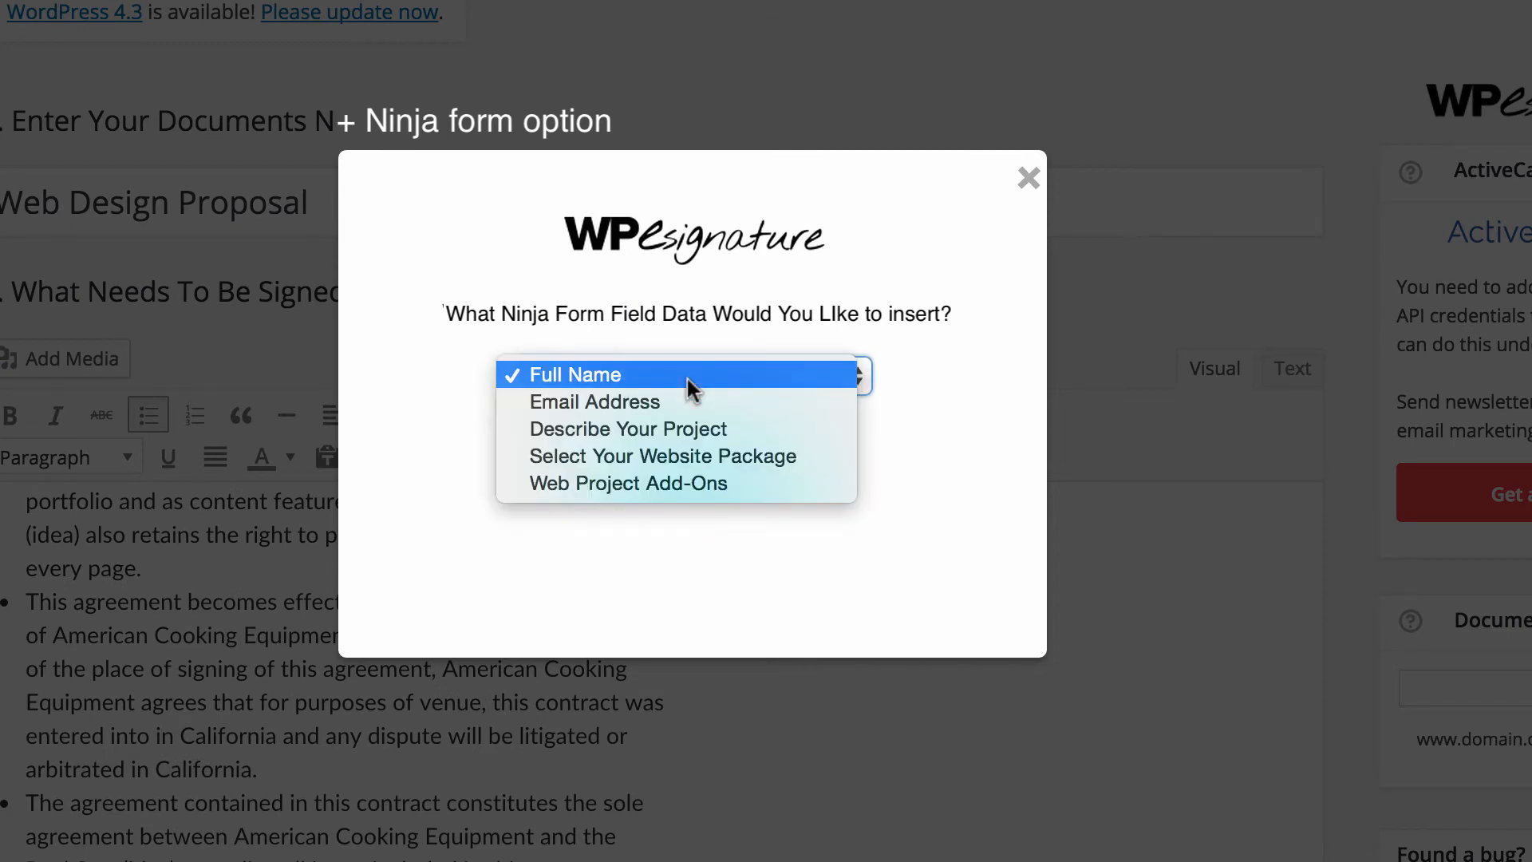
click(691, 427)
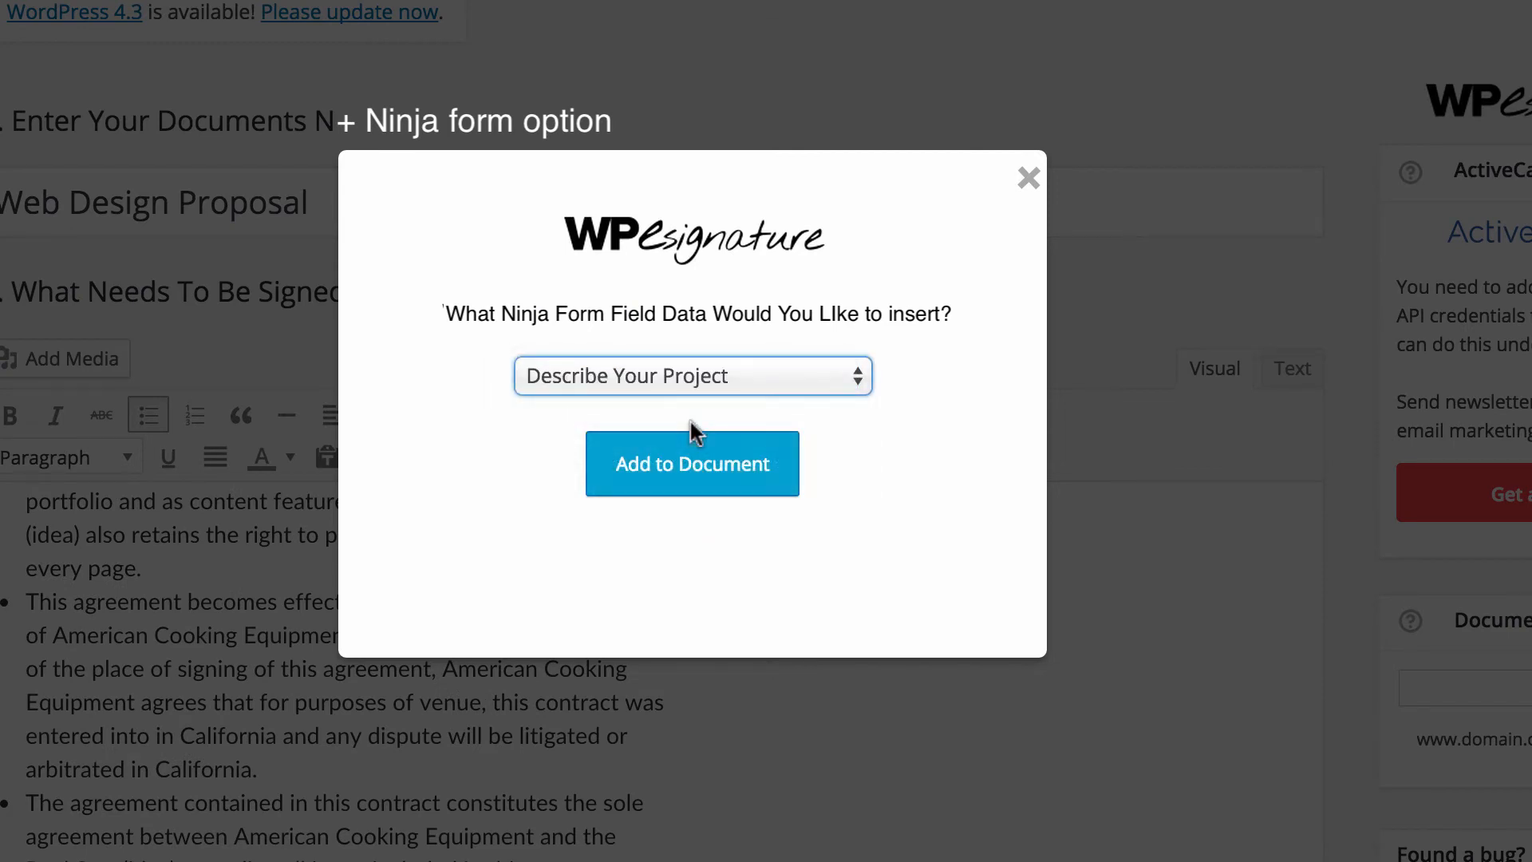
click(694, 463)
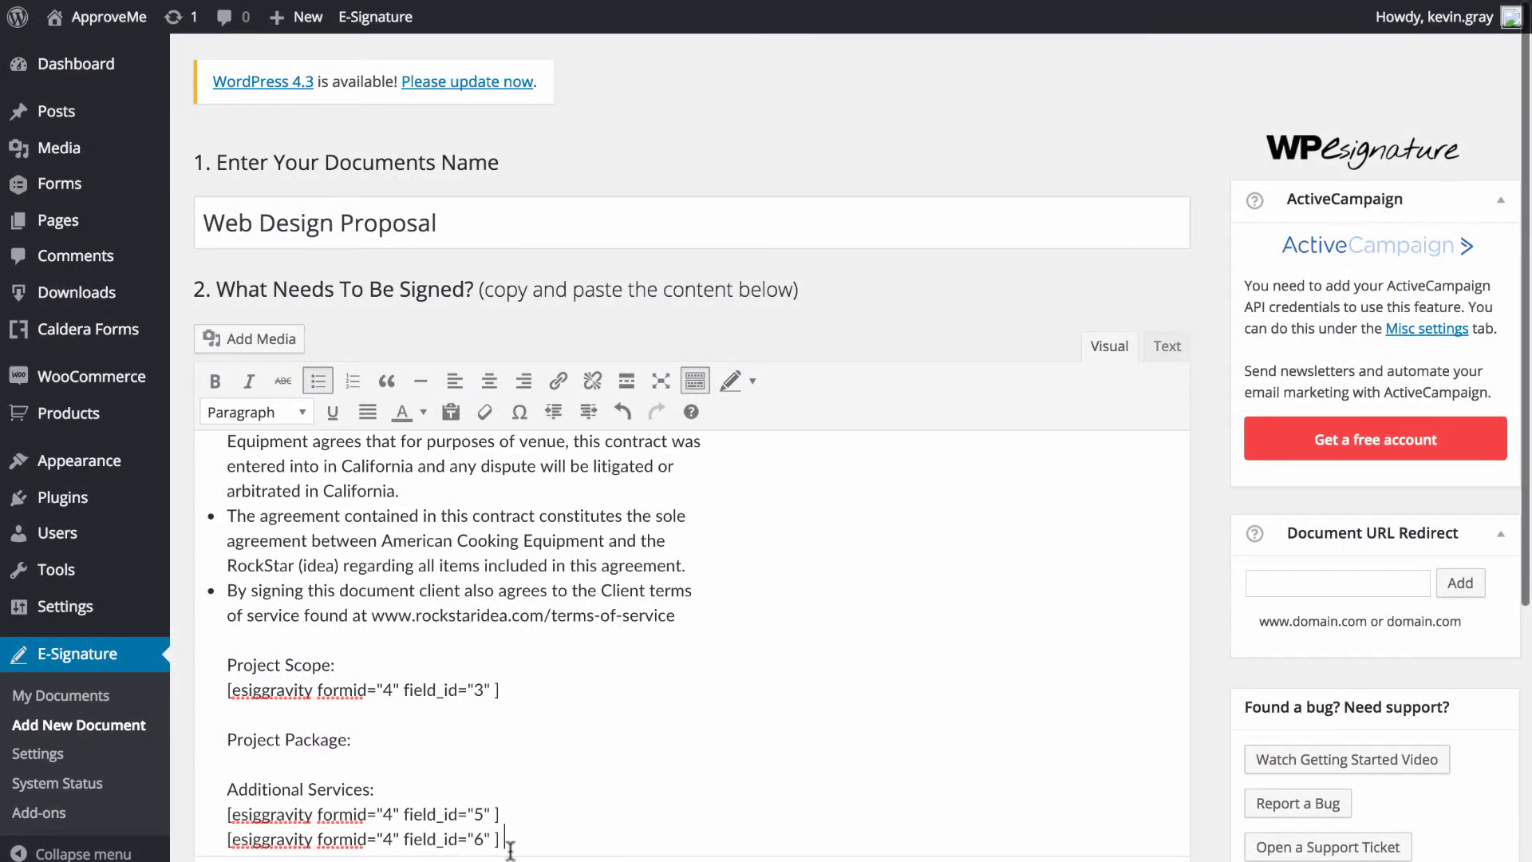
Move the field_id 6 shortcode up under the Project Package heading.
shift+click(225, 838)
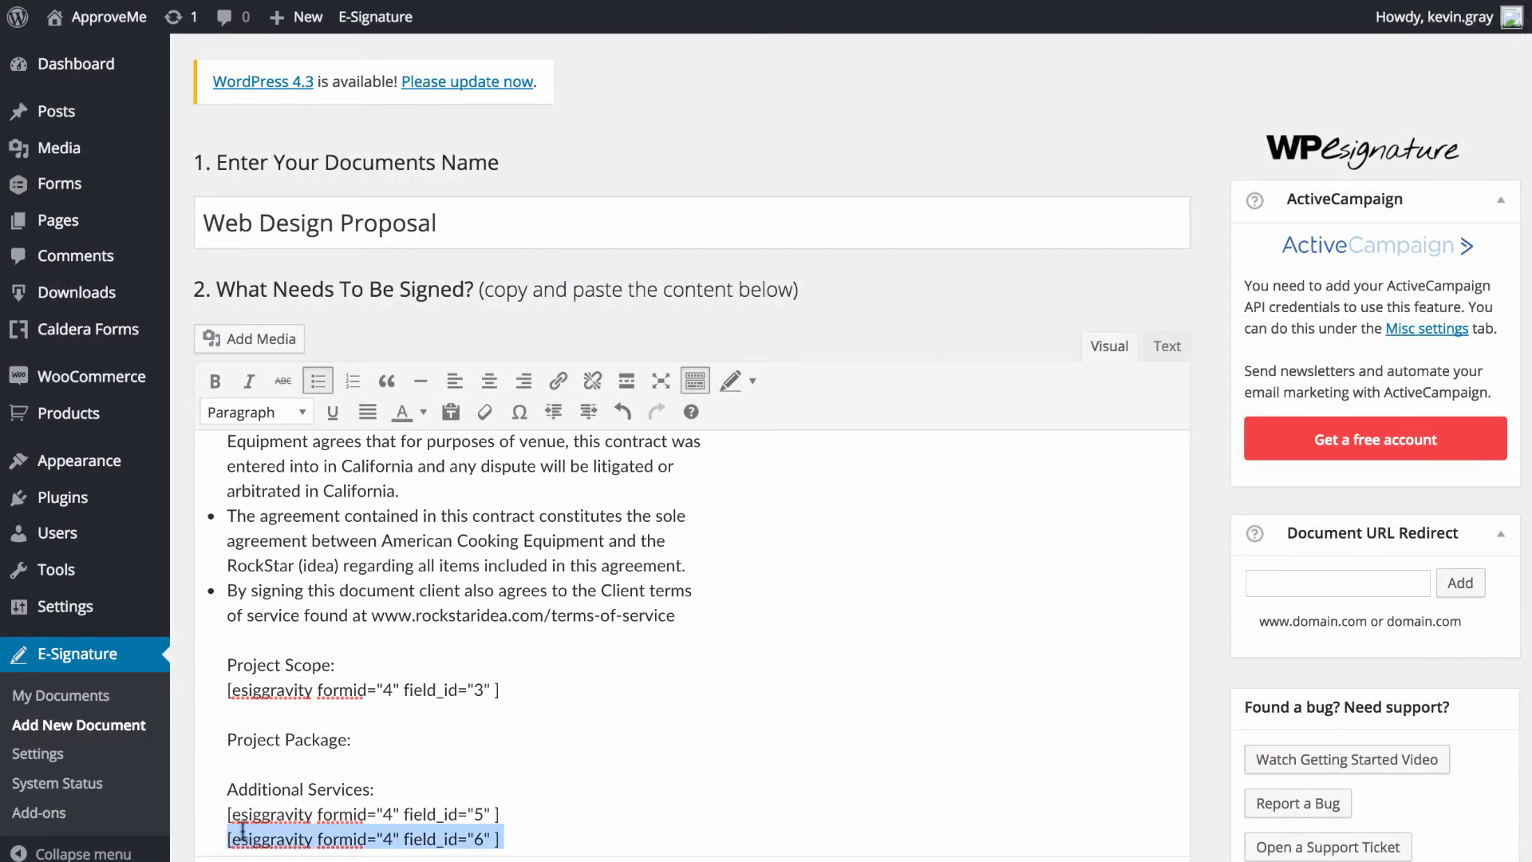
drag(249, 836, 240, 764)
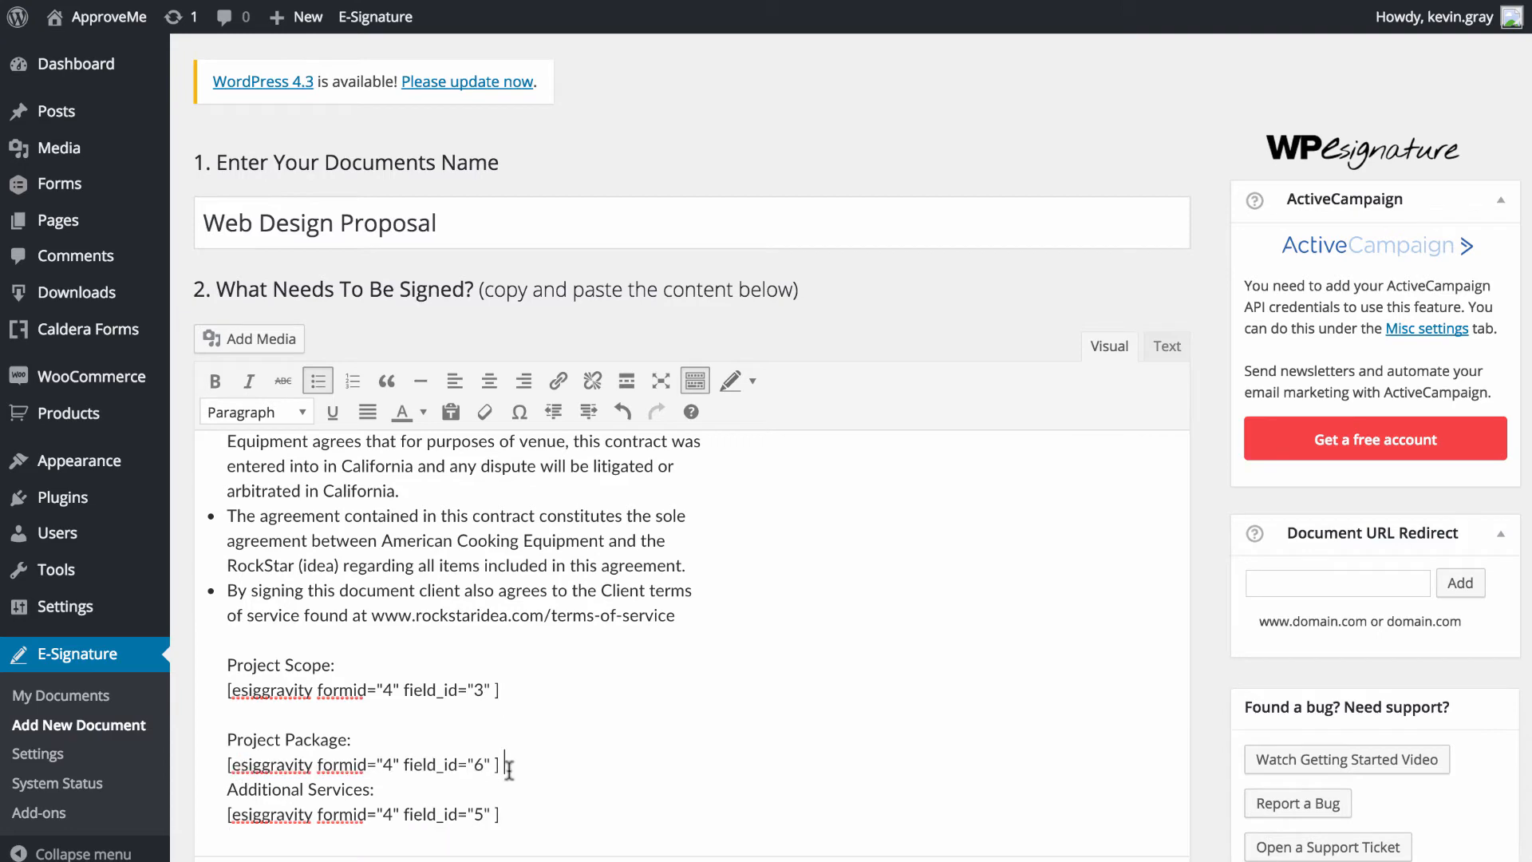
key(Return)
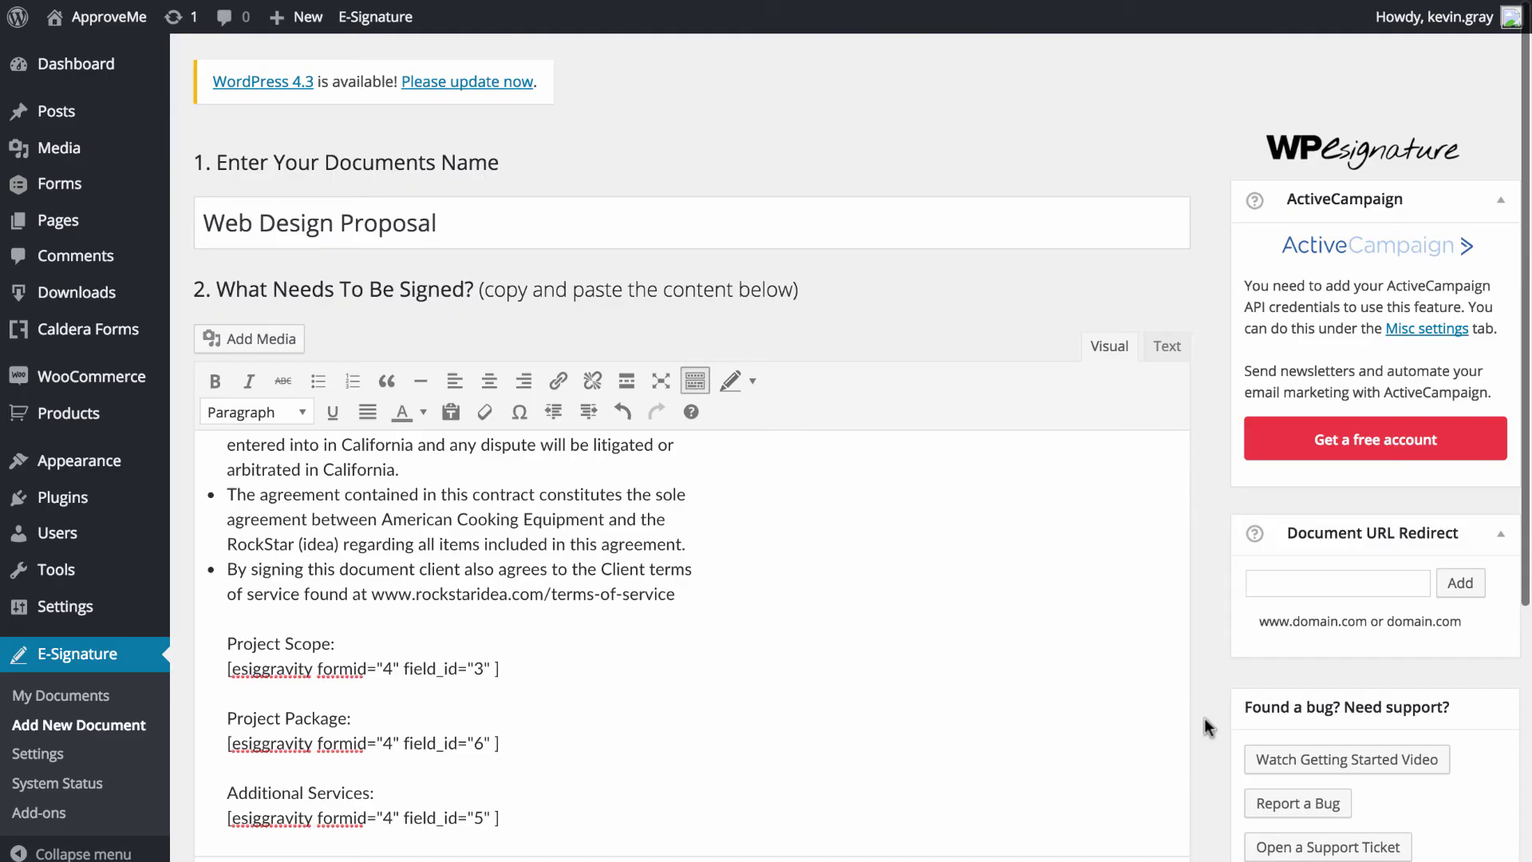
scroll(1207, 726, down, 5)
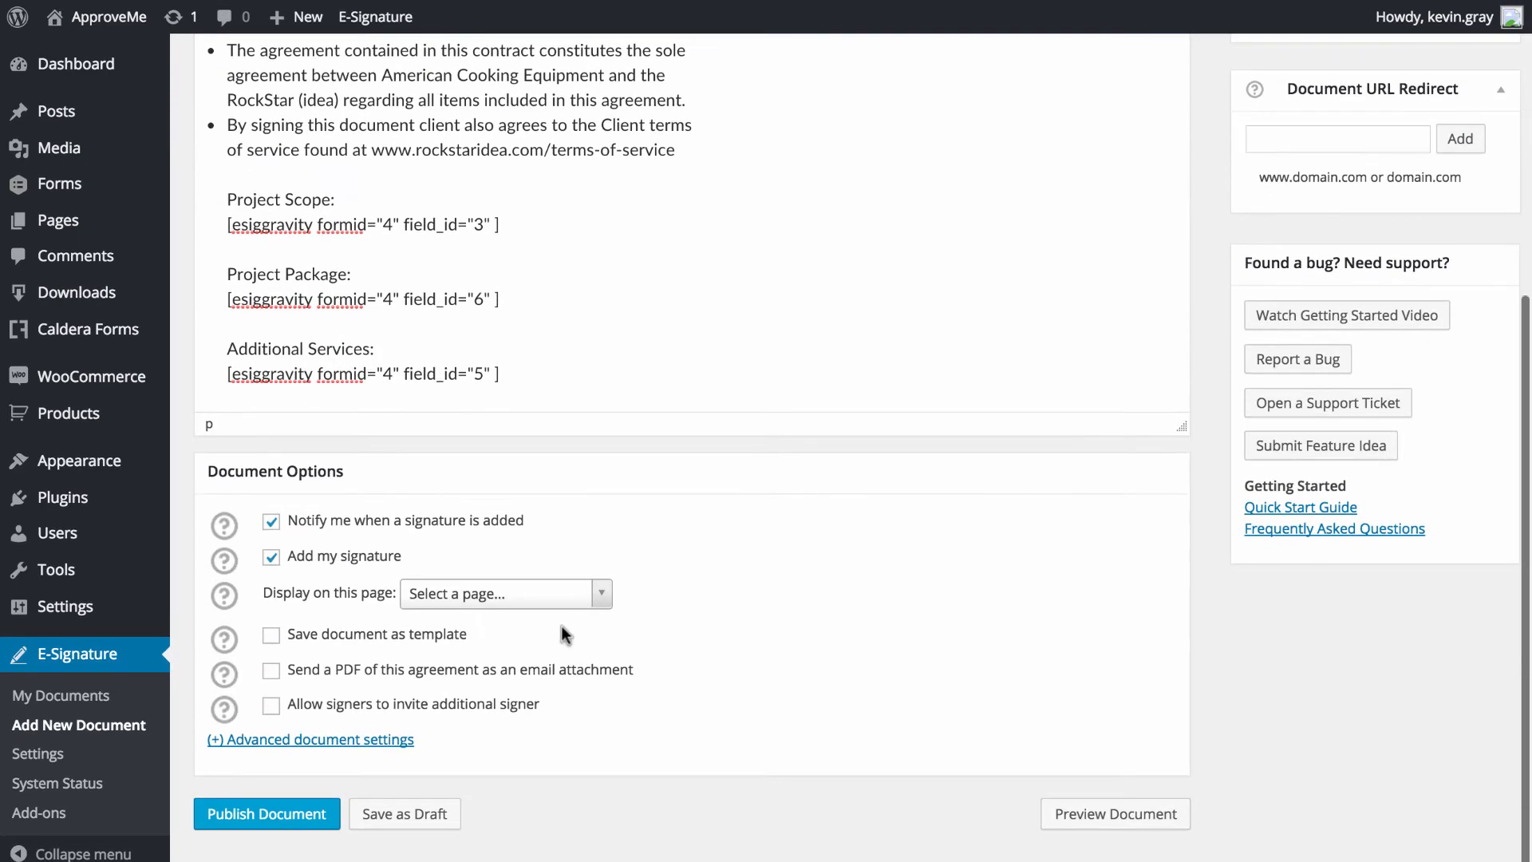
Display the document on the Web Design Proposal page and publish it.
click(503, 593)
scroll(511, 736, down, 6)
click(481, 833)
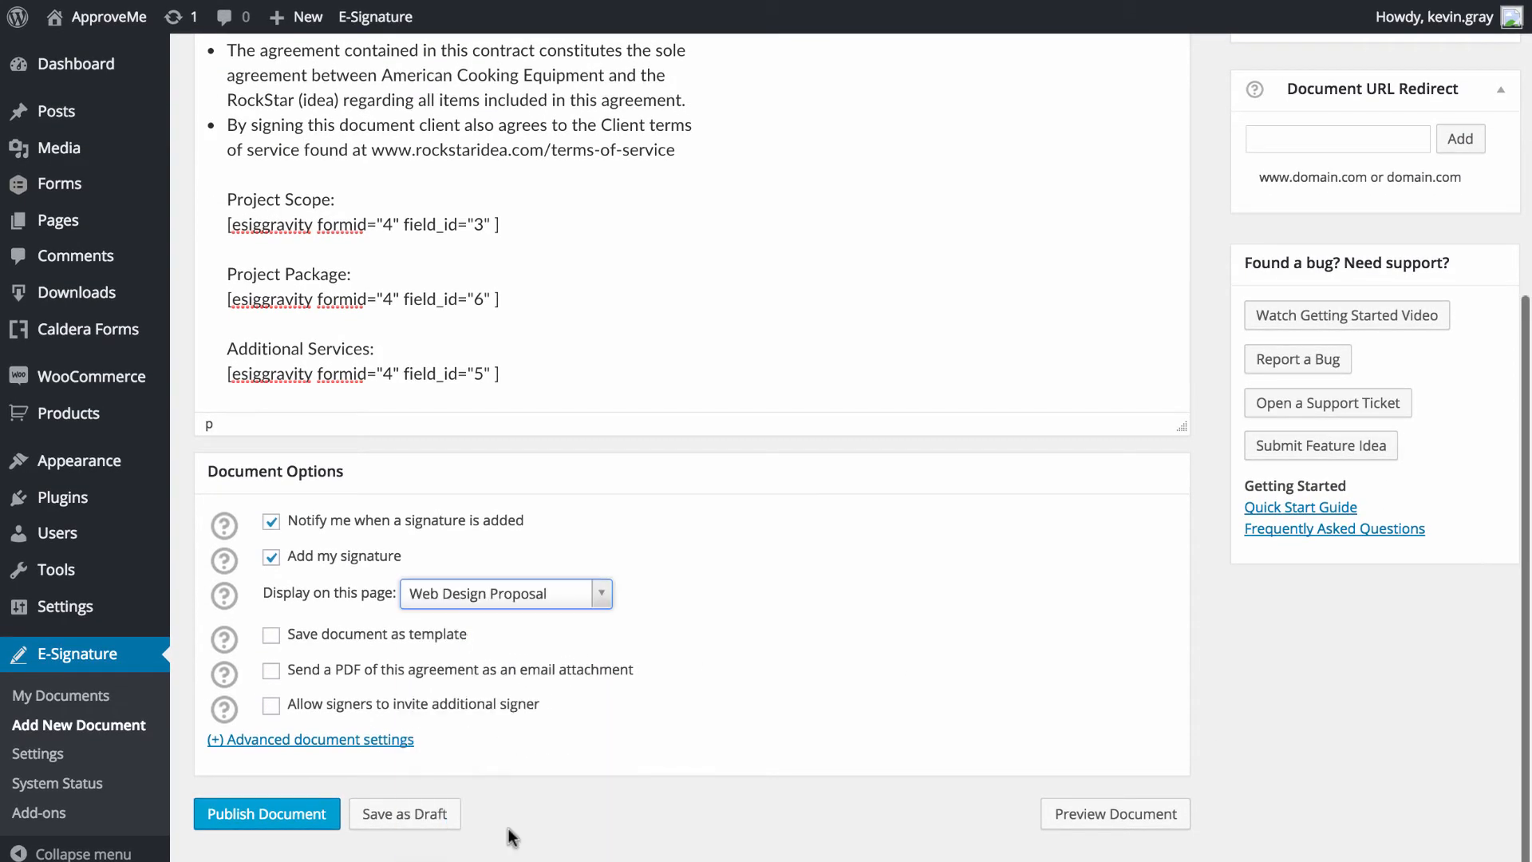
click(272, 670)
click(283, 830)
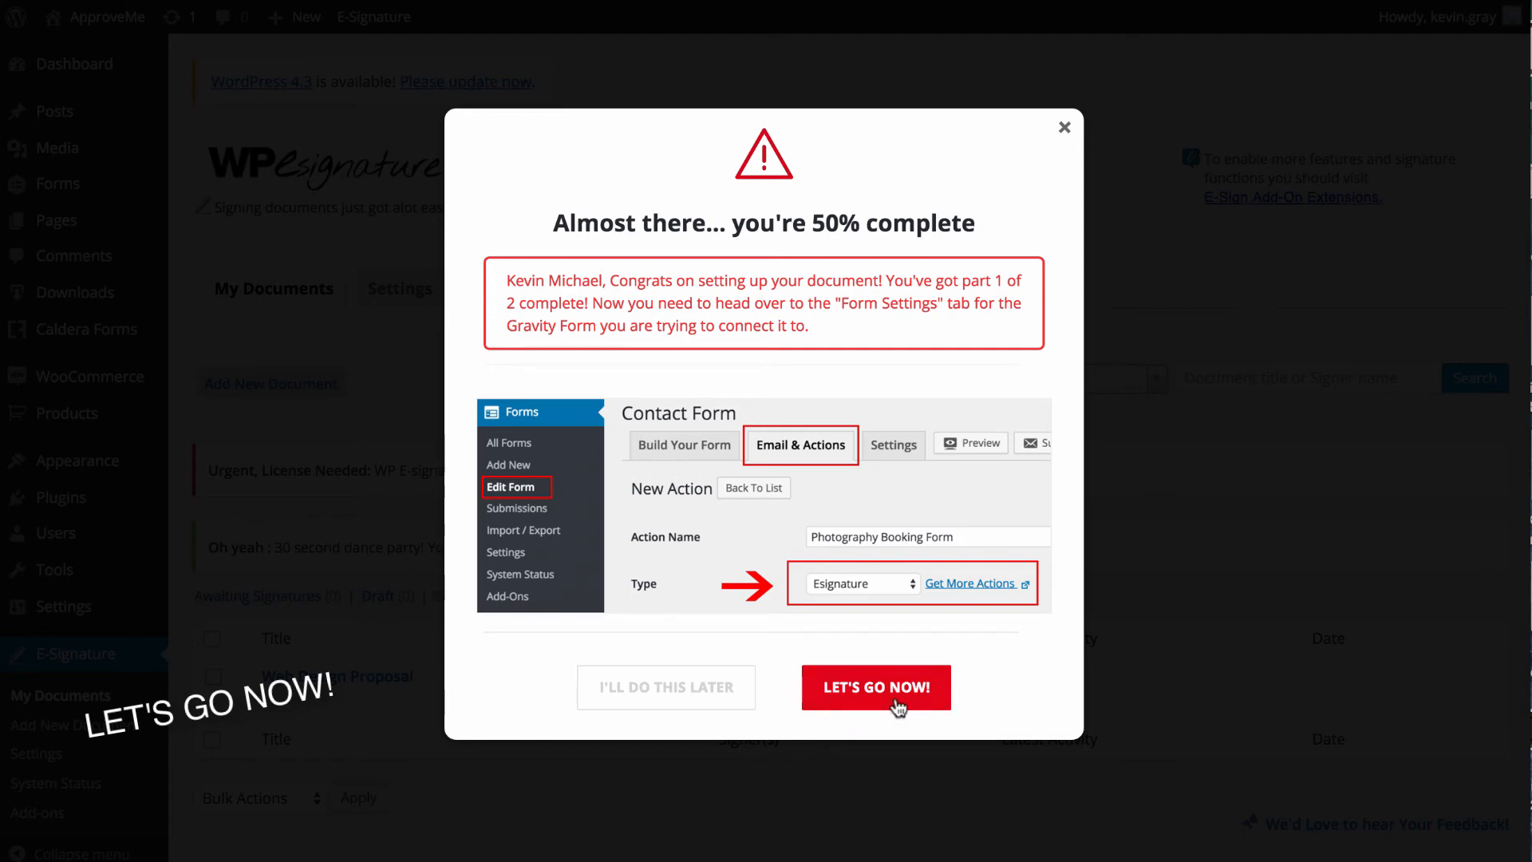
Add a WP E-Signature action to the Contact Form using the Email field as signer email.
click(899, 705)
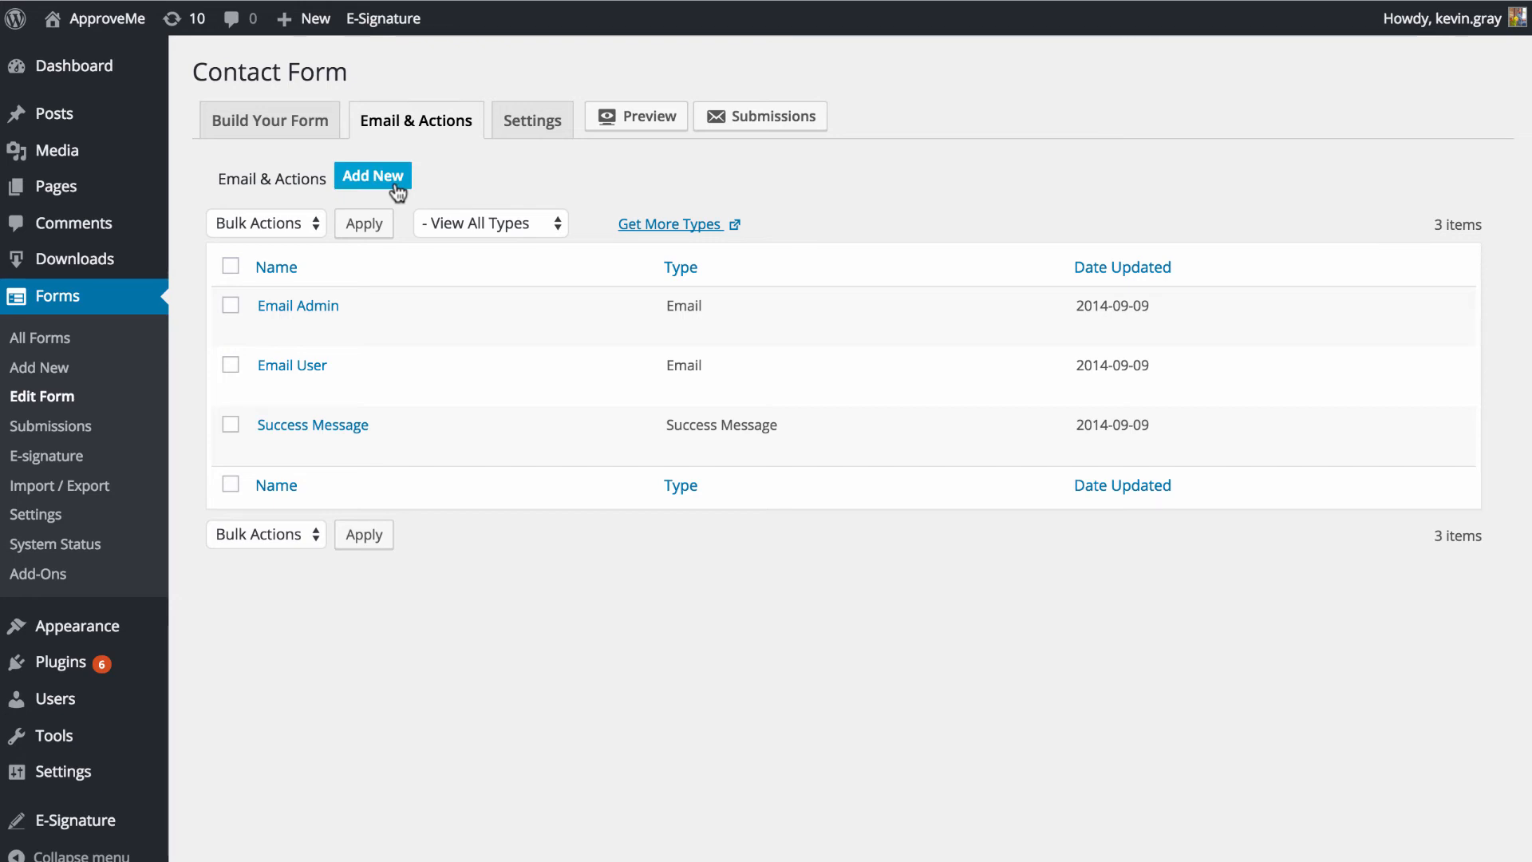
click(398, 186)
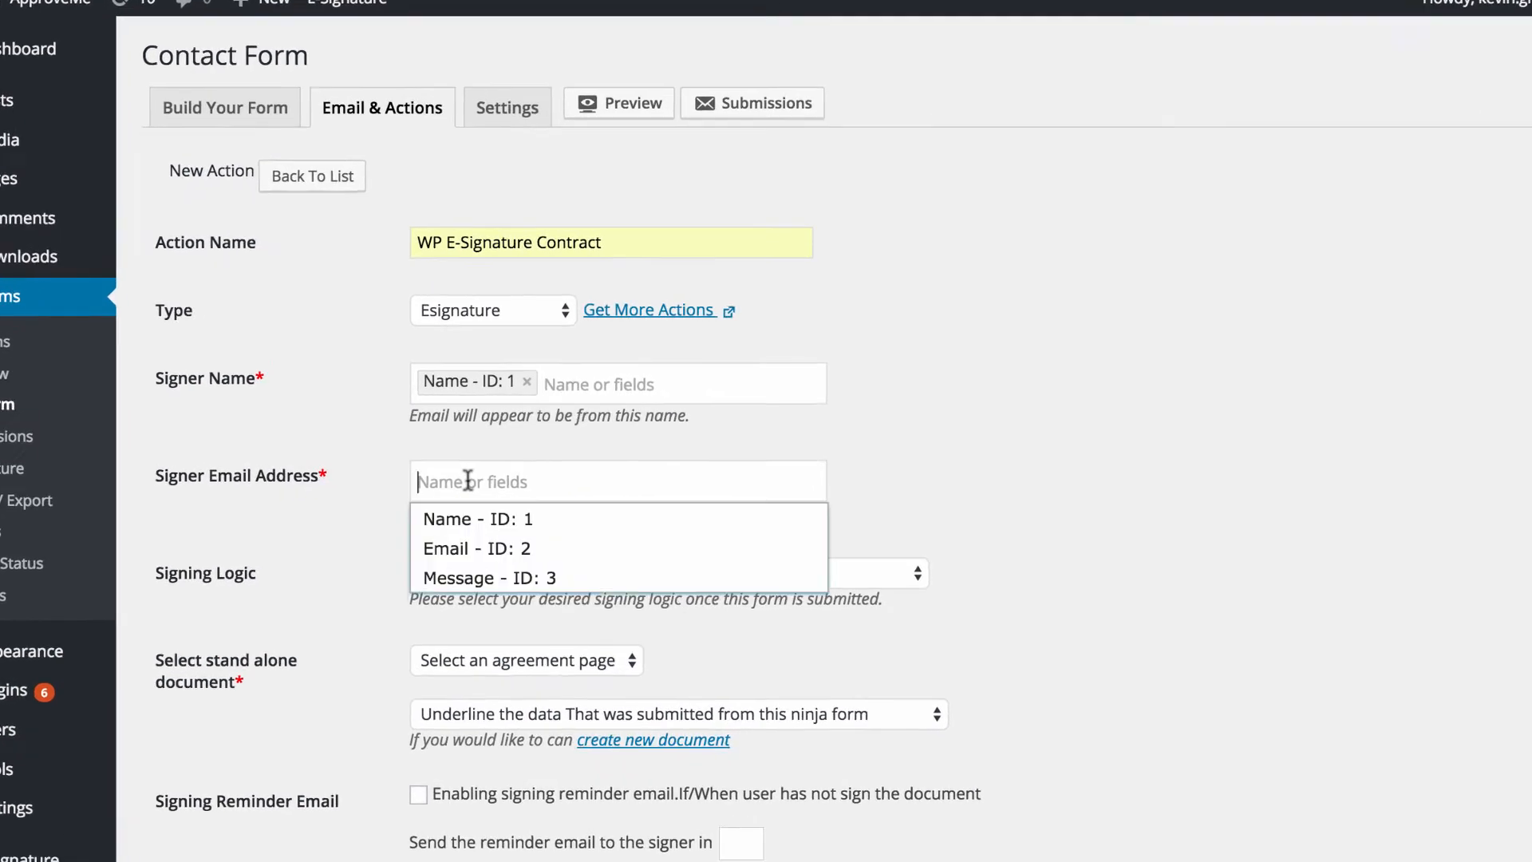
click(477, 548)
click(393, 580)
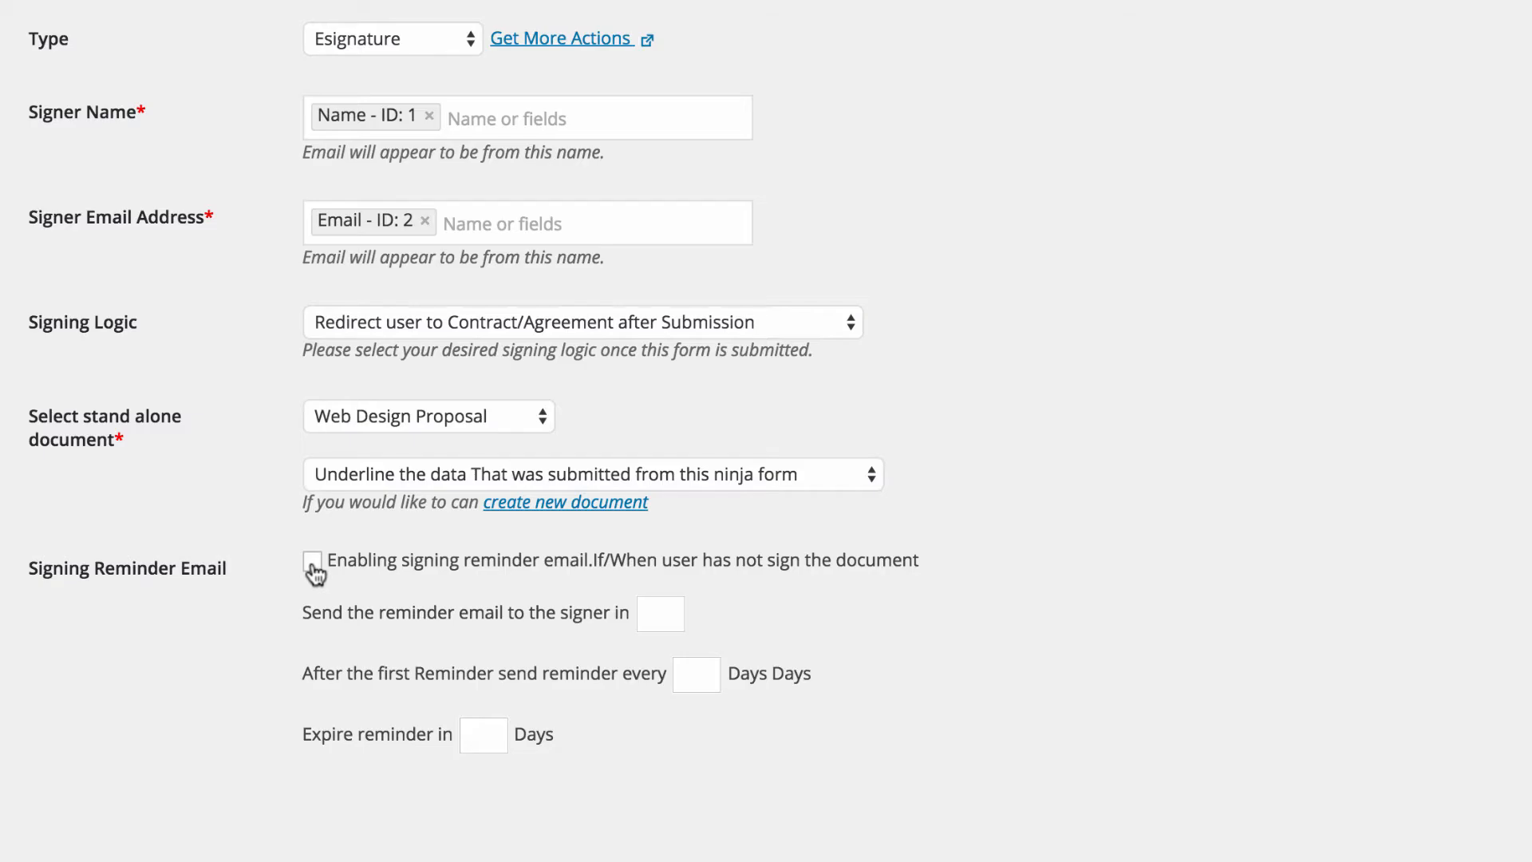
Enable signing reminder emails: first after 4 days, repeat every 3, expire in 21.
click(312, 561)
click(674, 612)
text(4)
click(695, 673)
text(3)
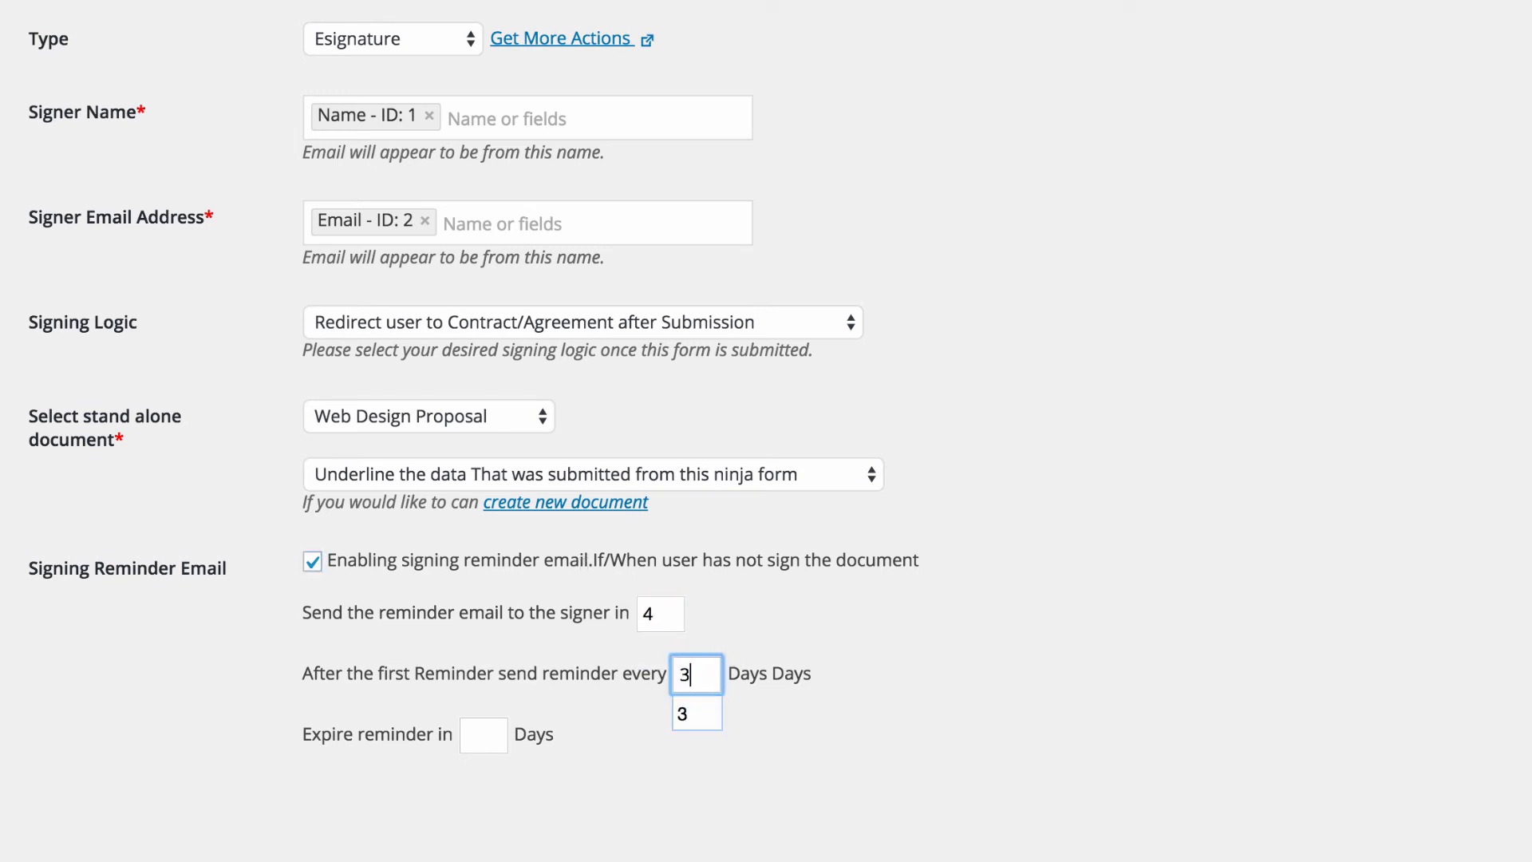
click(483, 732)
text(21)
scroll(258, 647, down, 3)
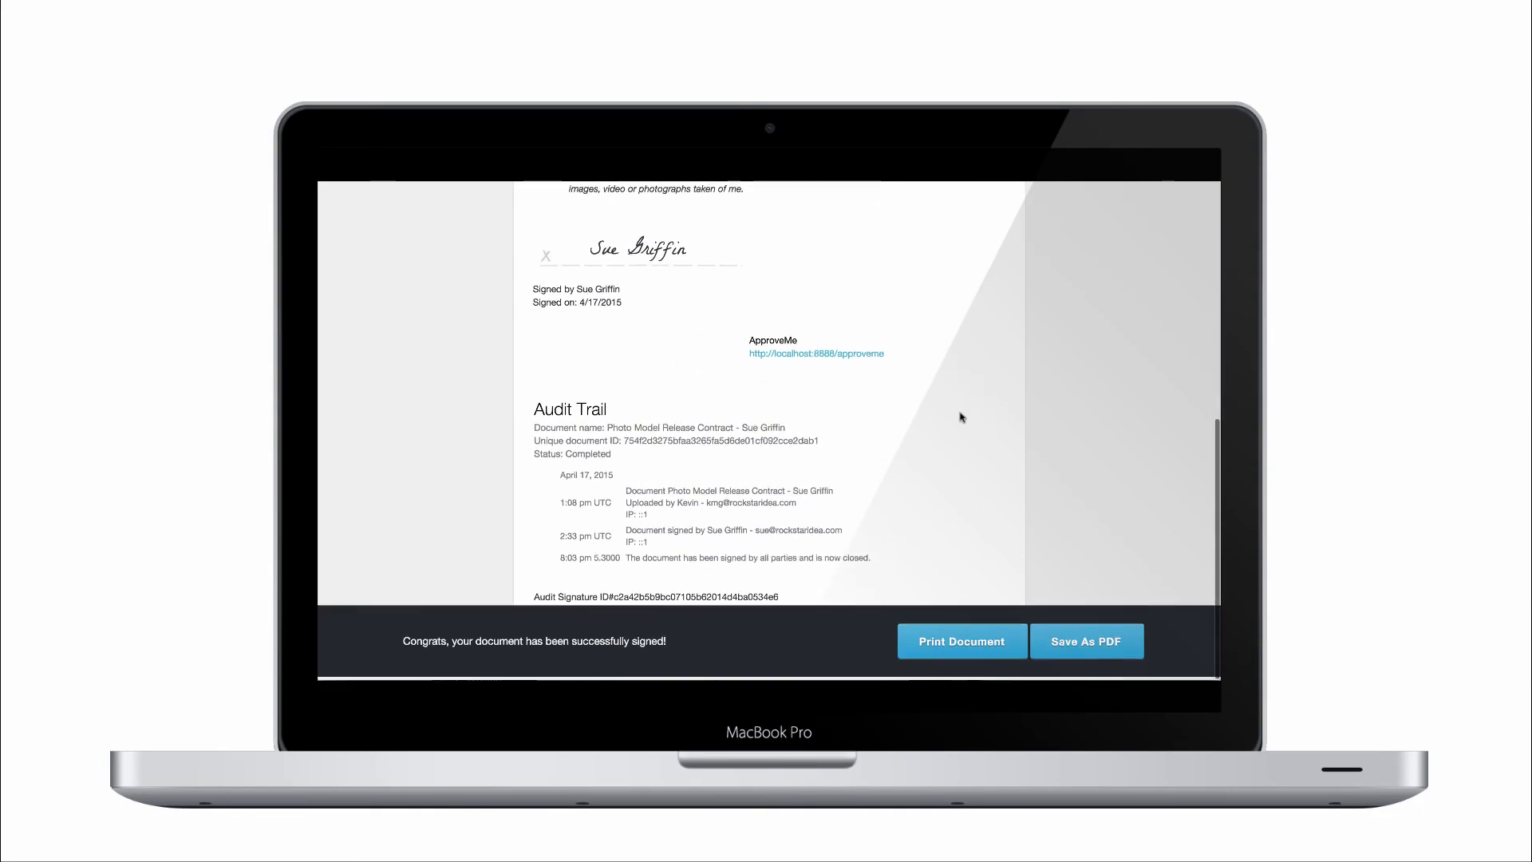
Save the signed Photo Model Release Contract as a PDF showing its audit trail.
click(1088, 643)
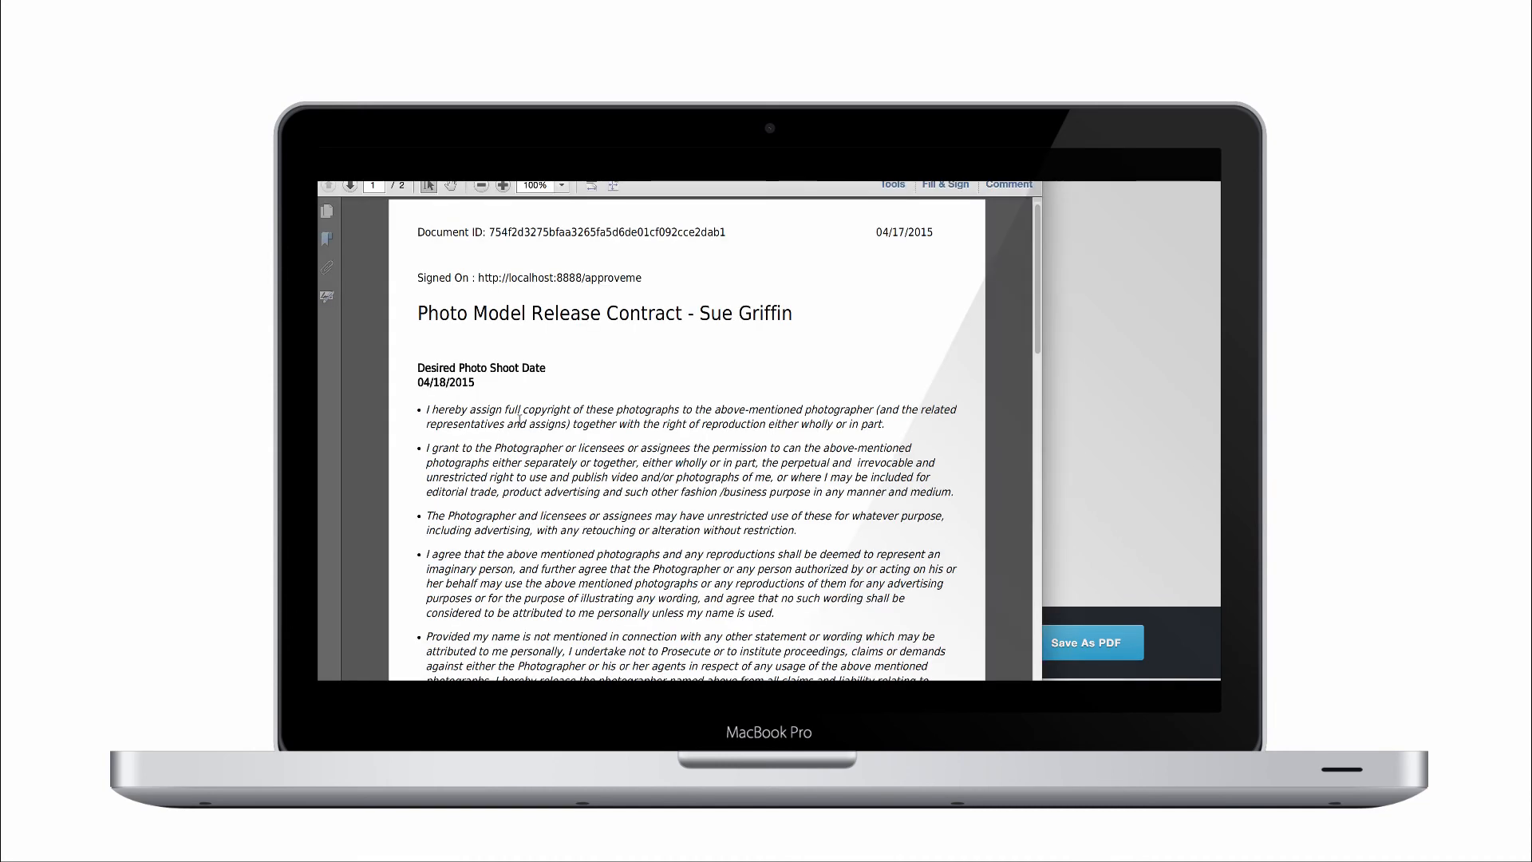
scroll(521, 416, down, 5)
scroll(520, 418, down, 5)
scroll(521, 417, down, 5)
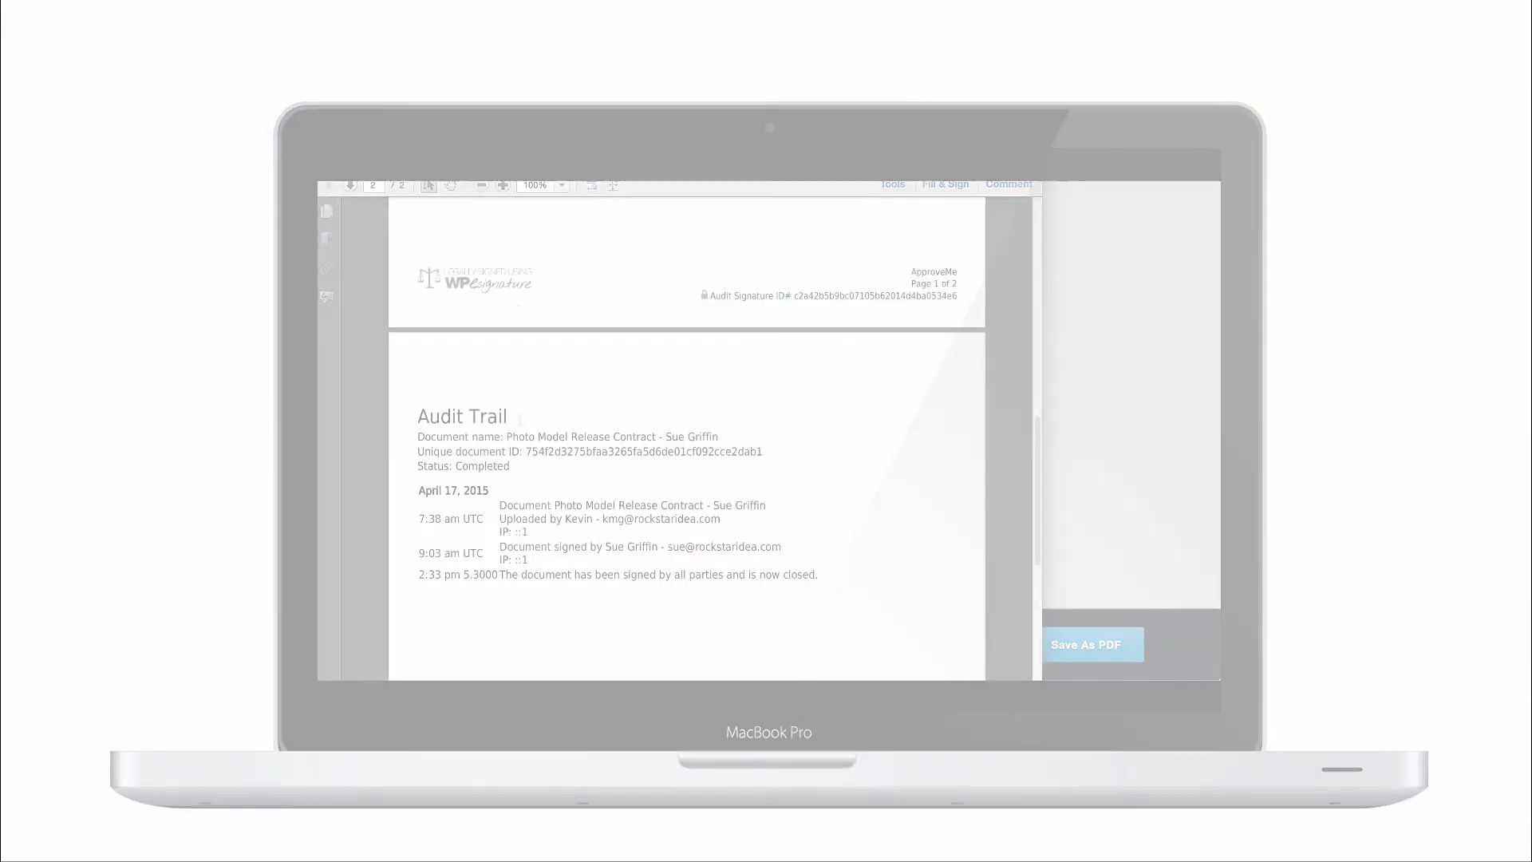